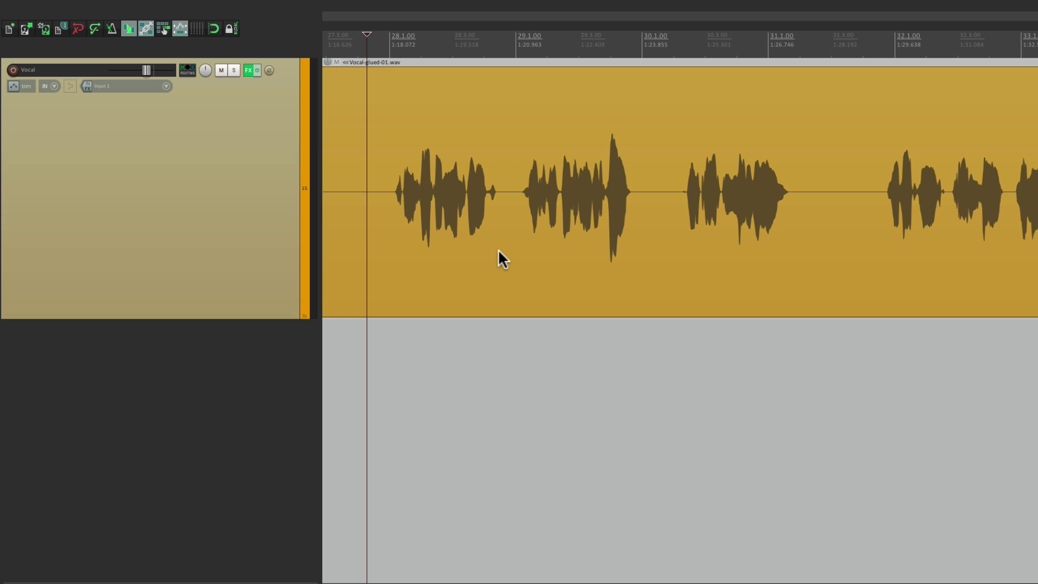
- Listen to the vocal, then add a new track named 'Delay' below Vocal
key("space")
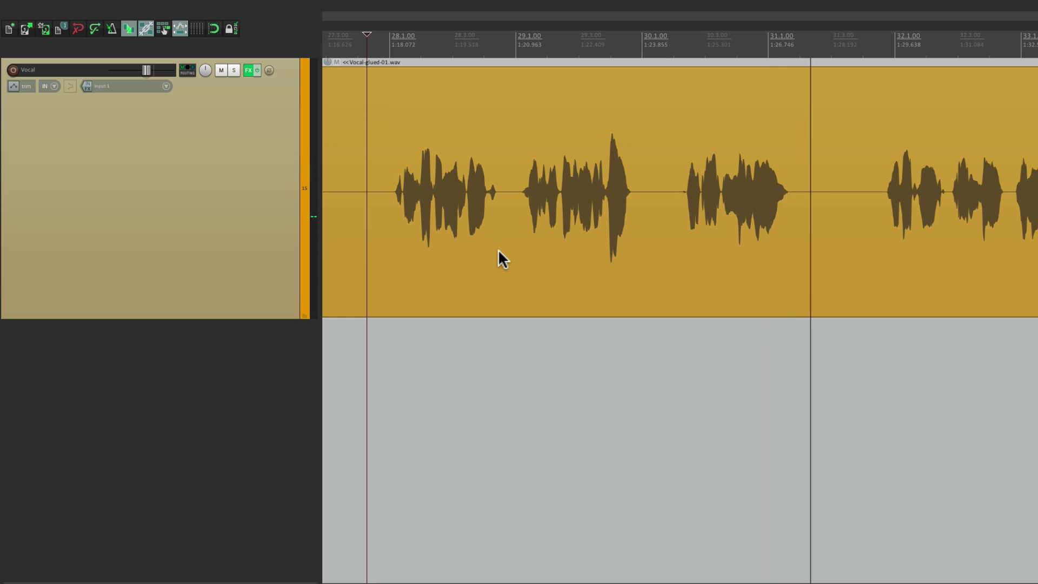
key("space")
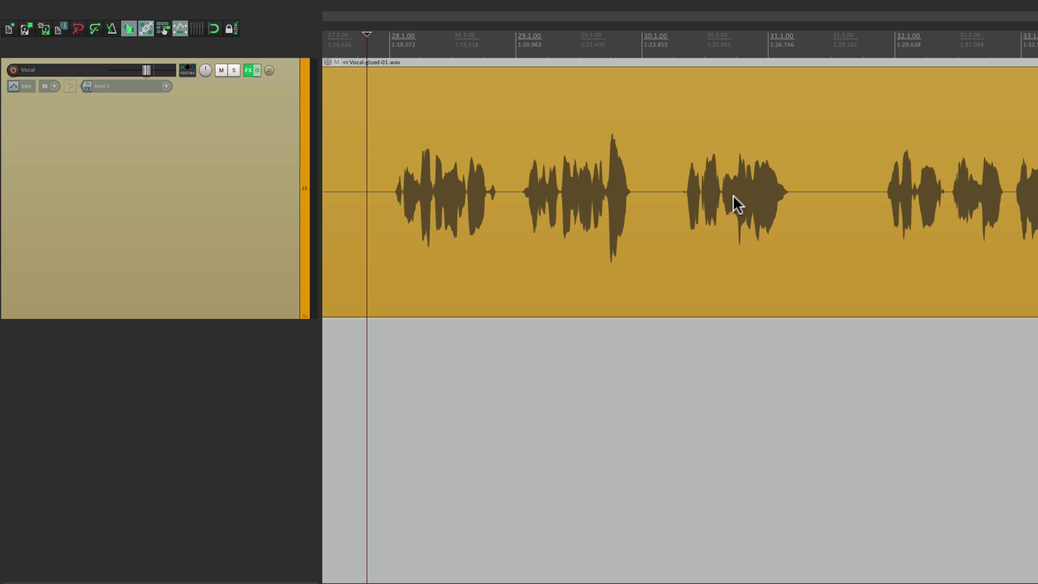
double_click(281, 387)
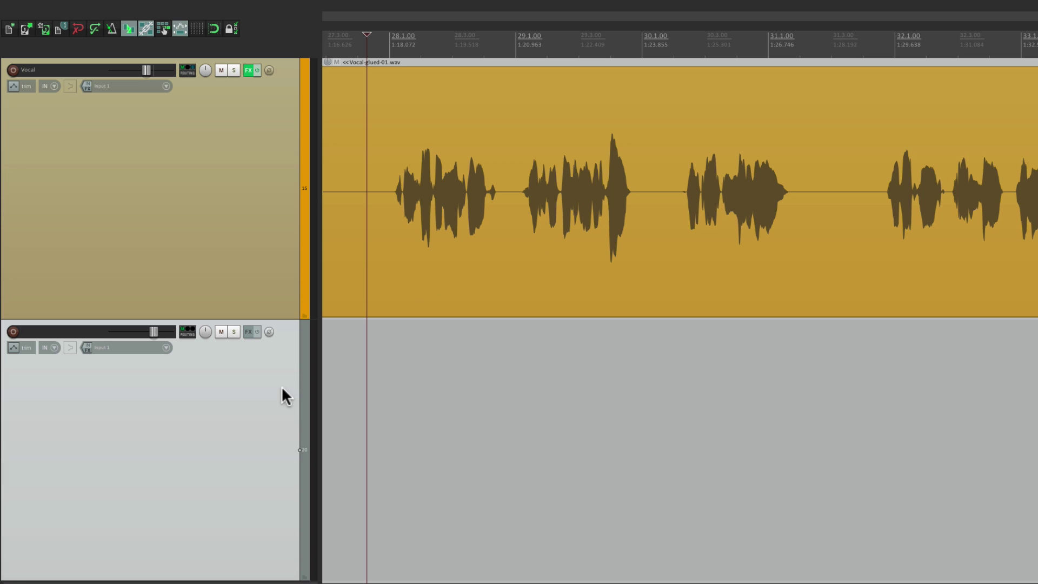
double_click(47, 329)
type("Delay")
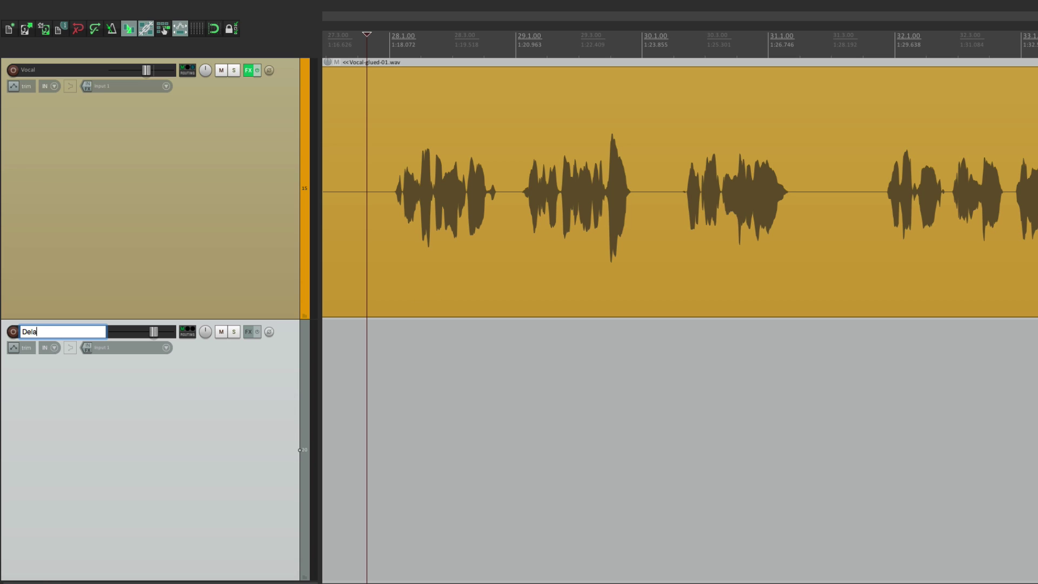
key("Return")
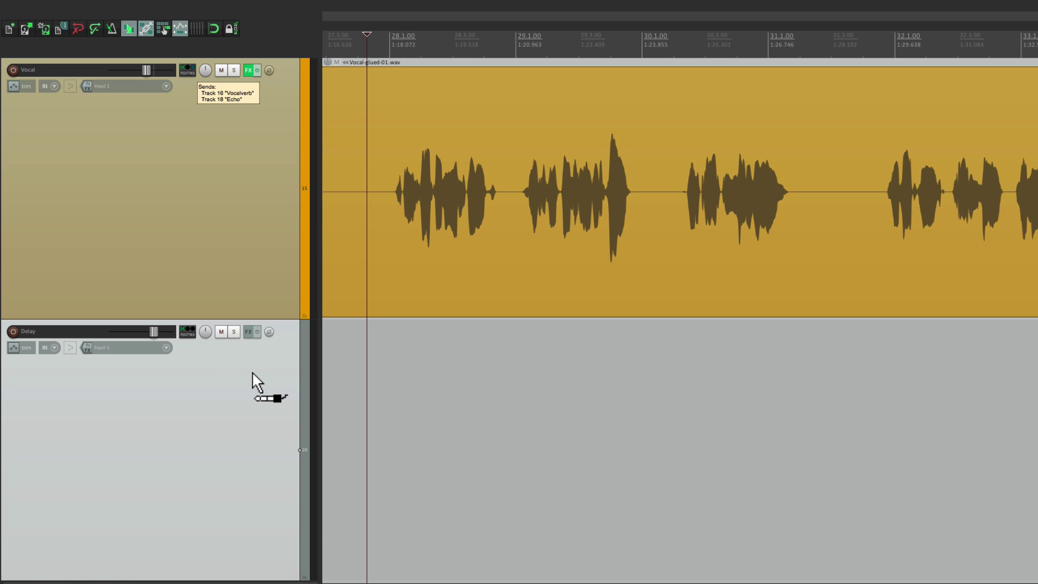
- Send the Vocal track to the Delay track at about -9.08 dB
left_click_drag(252, 372, 259, 405)
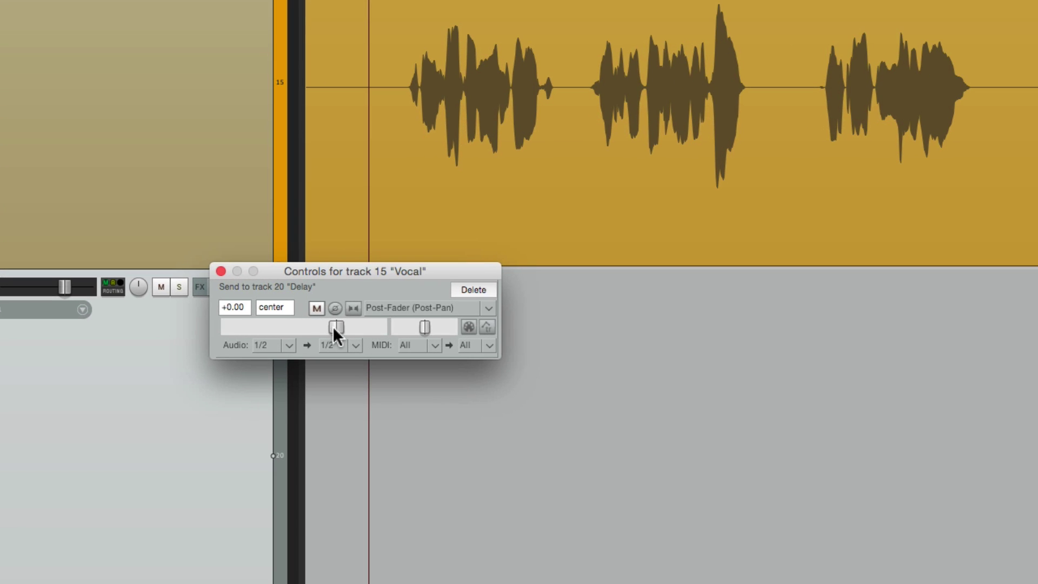
left_click_drag(334, 326, 303, 332)
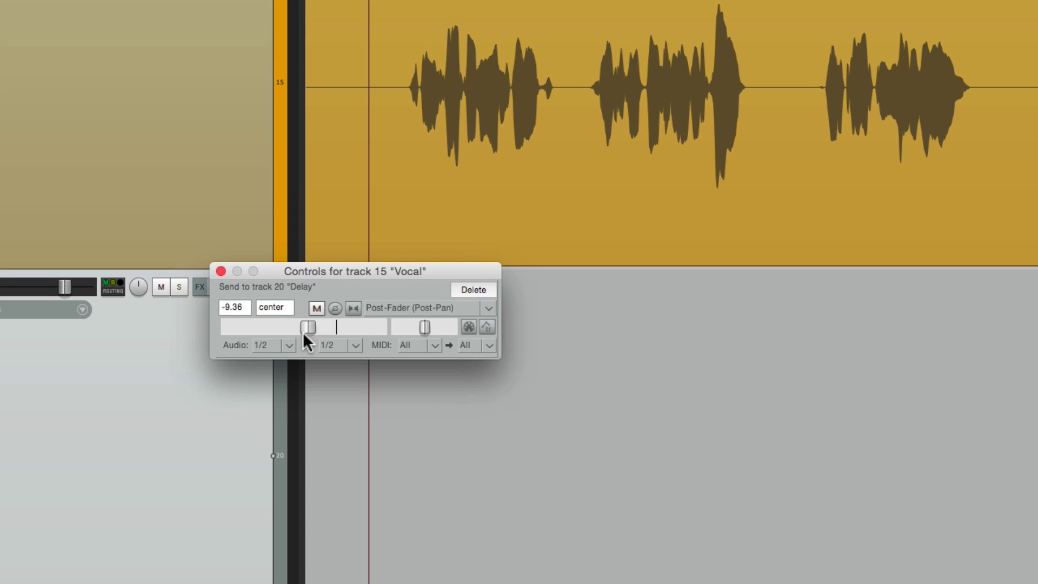
left_click(220, 270)
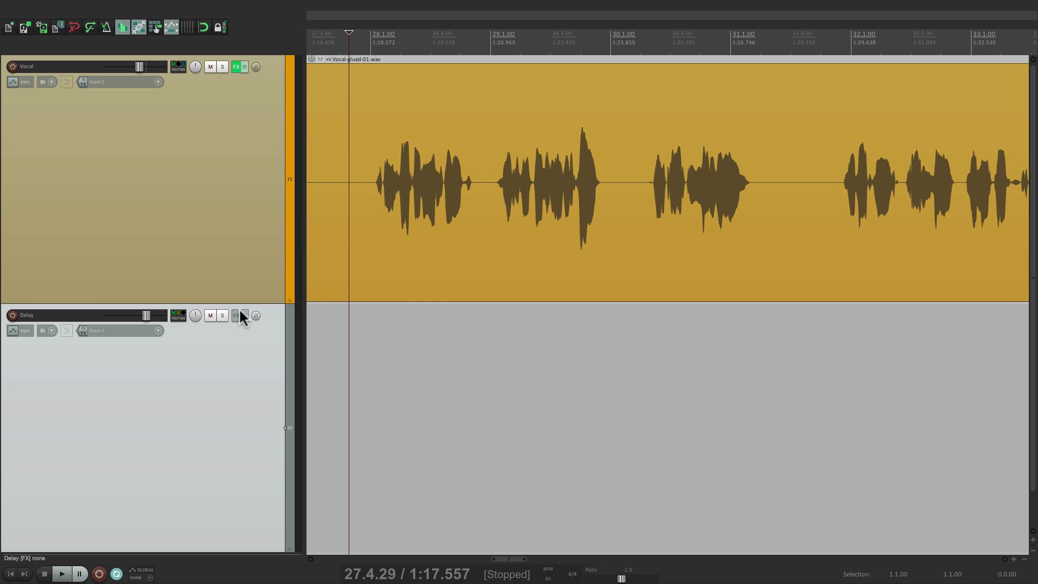
- Insert Cockos ReaDelay on the Delay track and pull its dry level to -inf
left_click(238, 316)
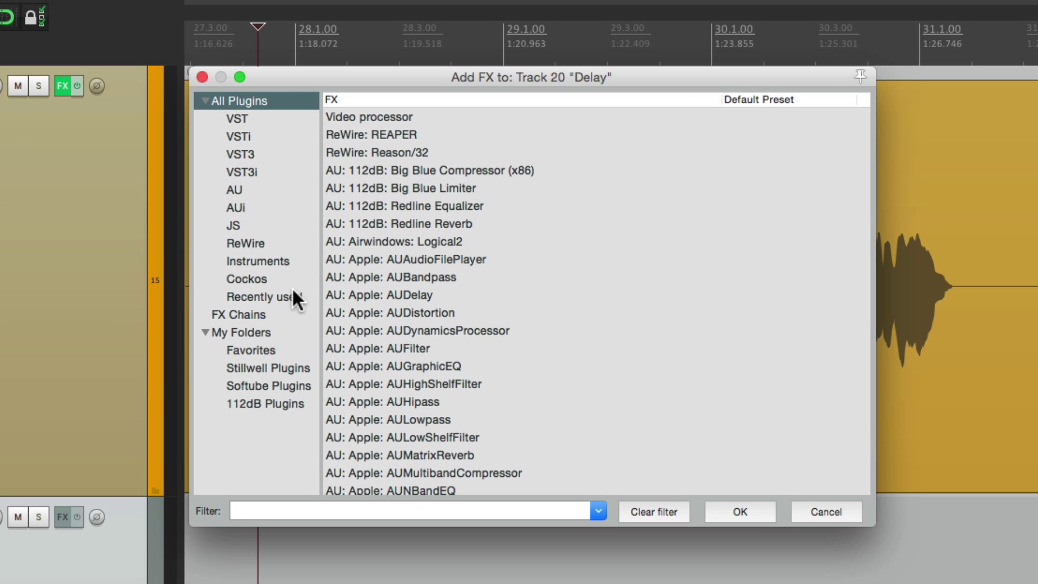
left_click(289, 280)
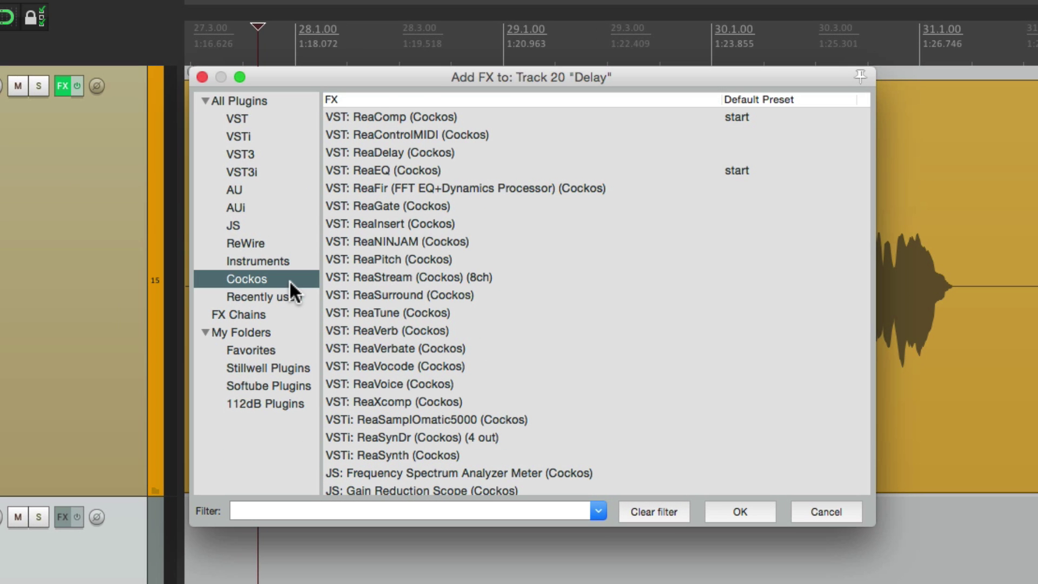
left_click(475, 153)
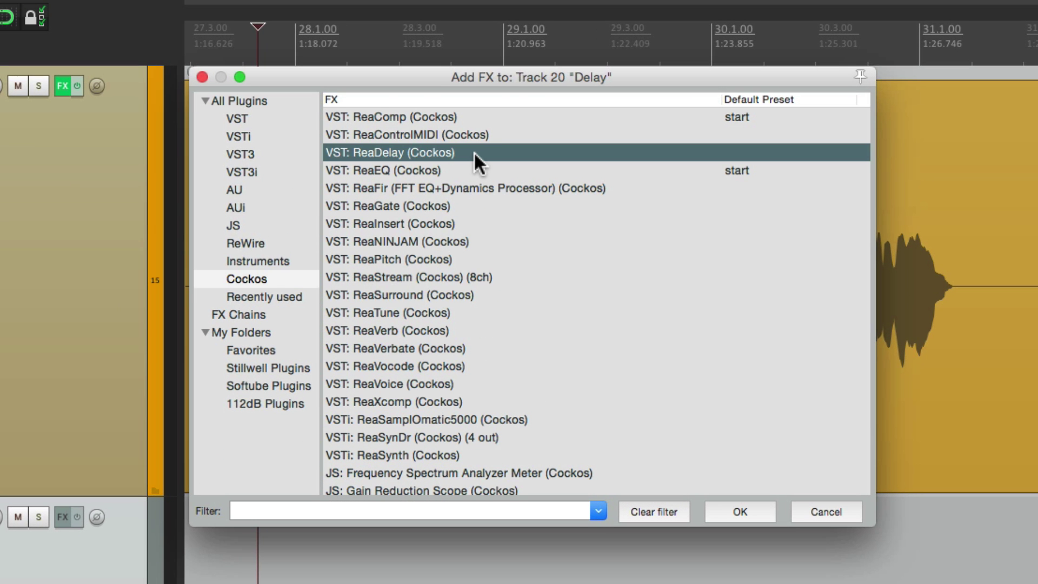
double_click(437, 152)
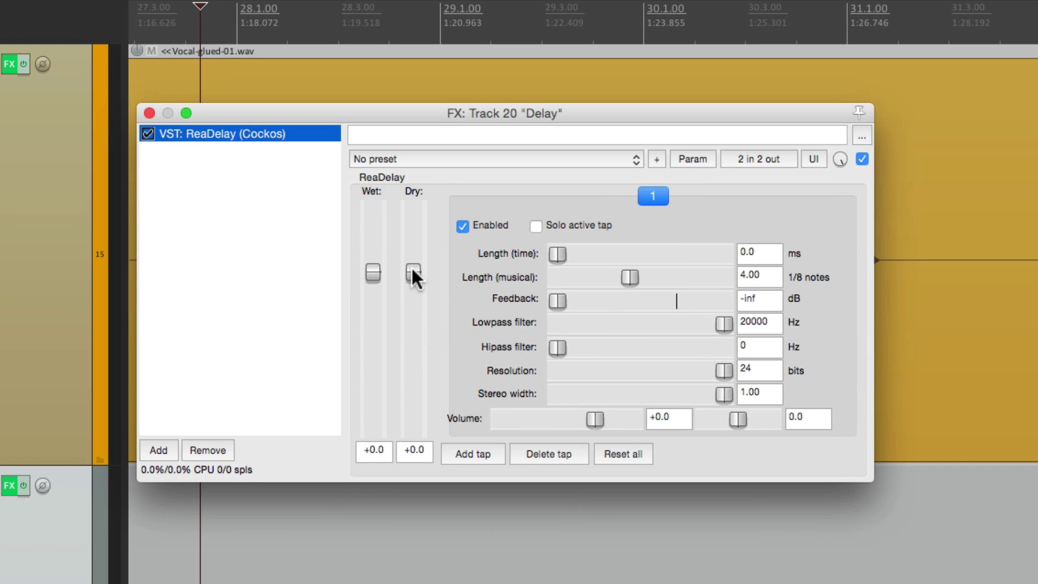
left_click_drag(412, 269, 414, 453)
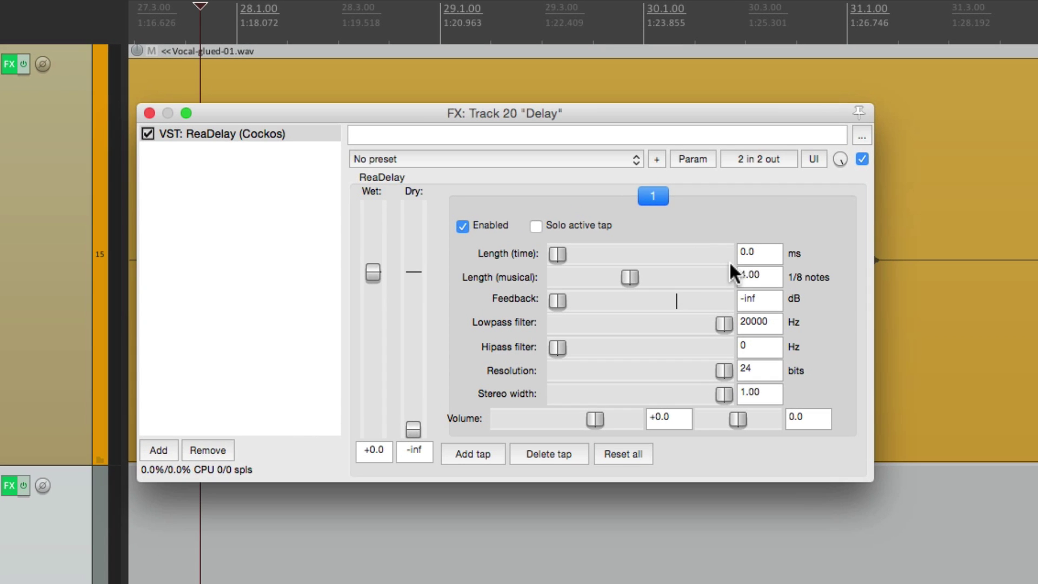
- Set ReaDelay to length 2, feedback -9.1 dB, lowpass 6138 Hz and hipass 612 Hz
double_click(756, 270)
type("2")
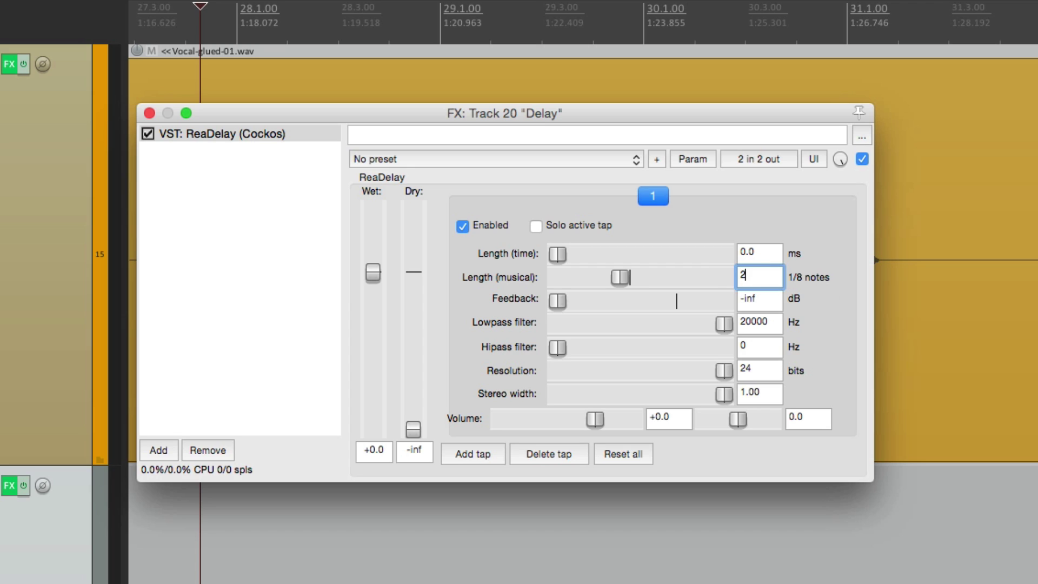
key("Return")
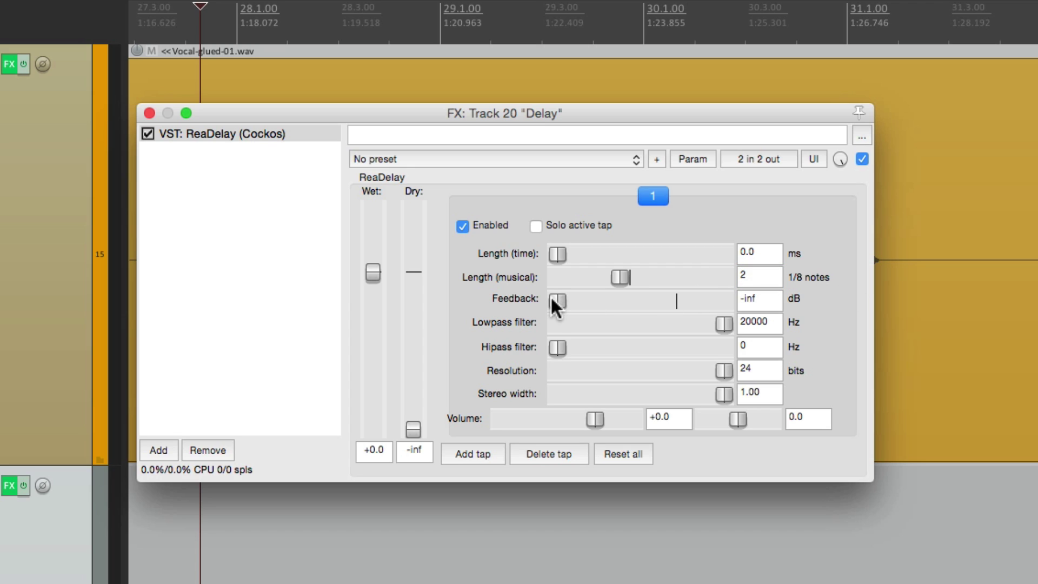
left_click_drag(551, 298, 640, 314)
left_click_drag(725, 322, 648, 321)
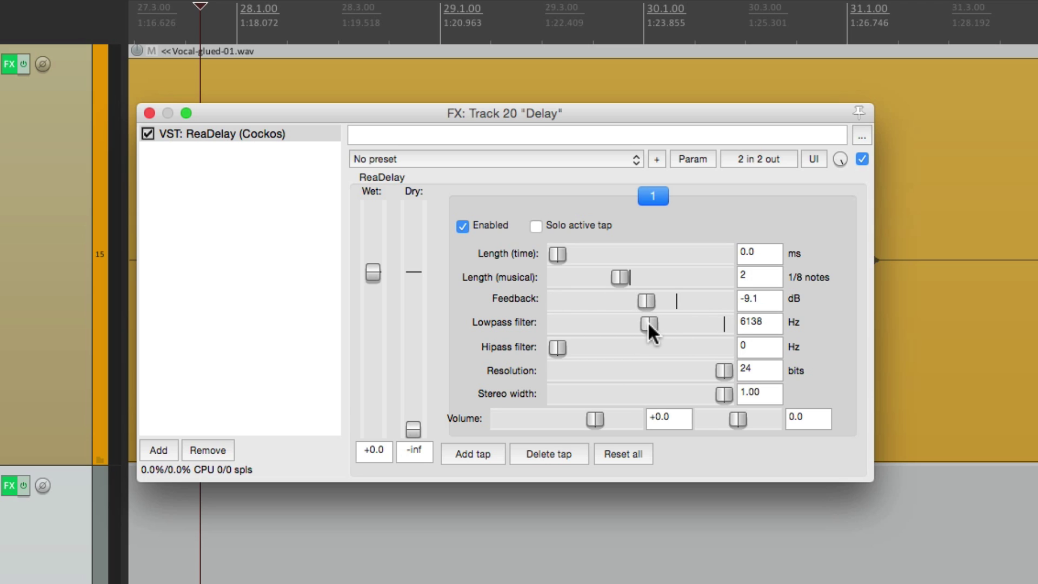
left_click_drag(581, 349, 589, 349)
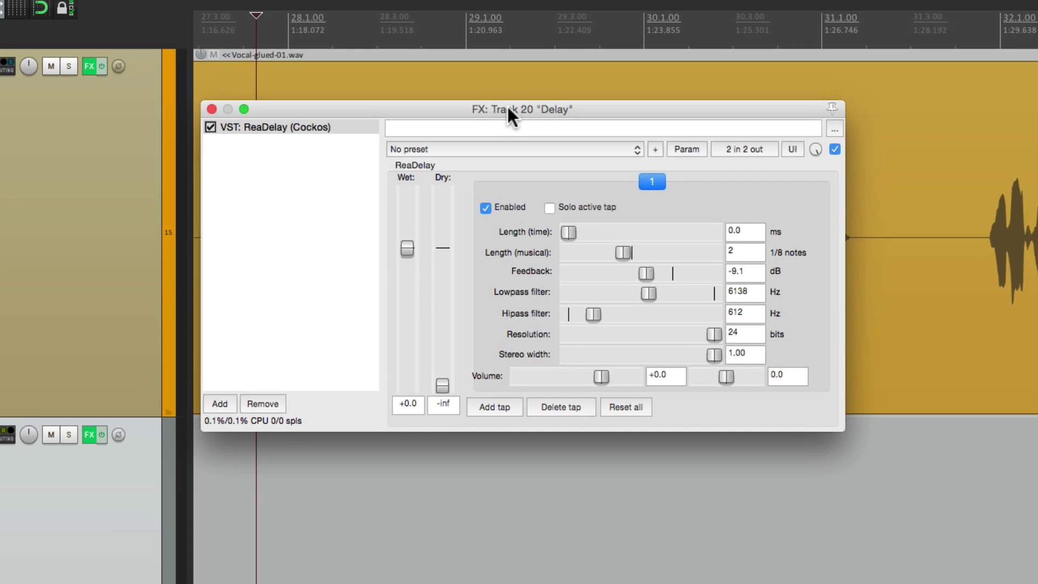
left_click_drag(508, 113, 514, 487)
key("space")
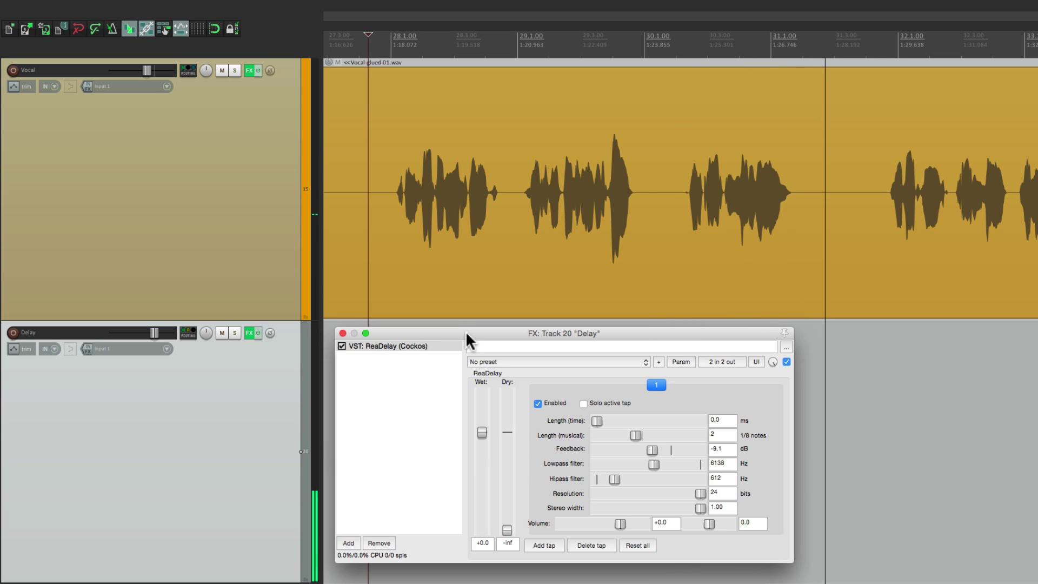
key("space")
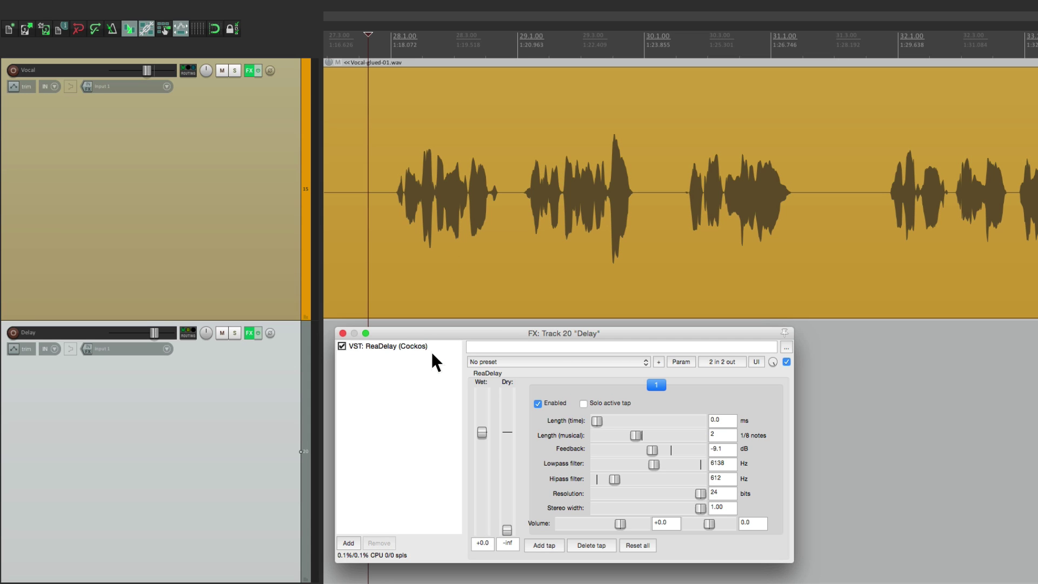
- Add ReaComp after ReaDelay and route Vocal into the Delay track's channels 3/4
double_click(421, 382)
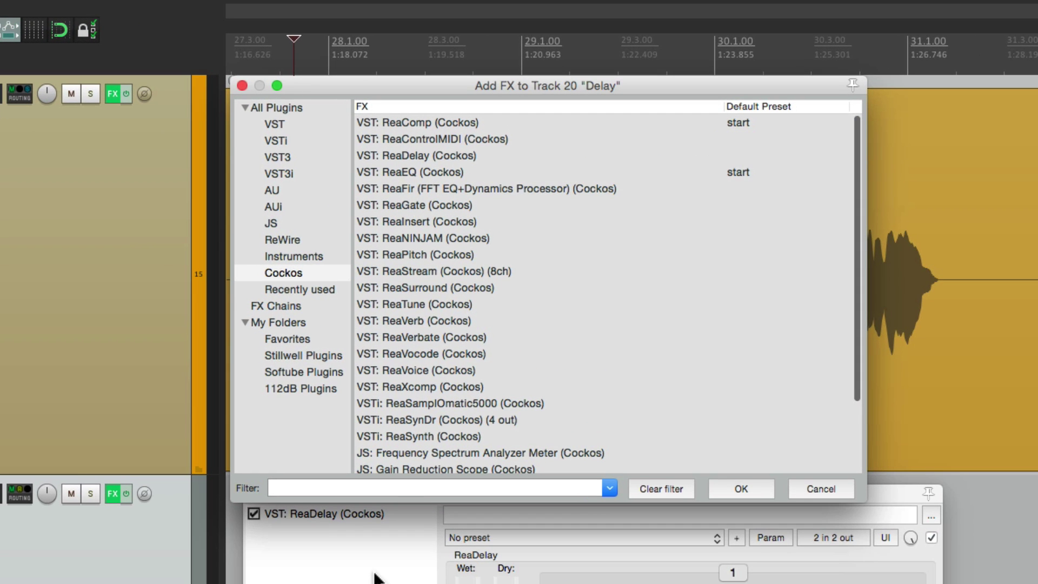
left_click(433, 122)
double_click(433, 122)
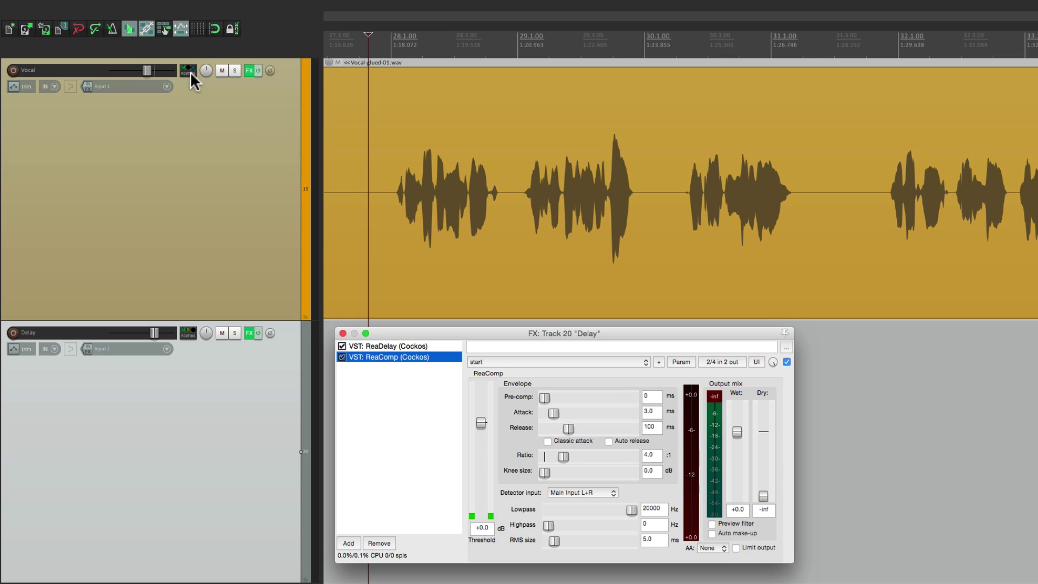
left_click_drag(189, 70, 431, 405)
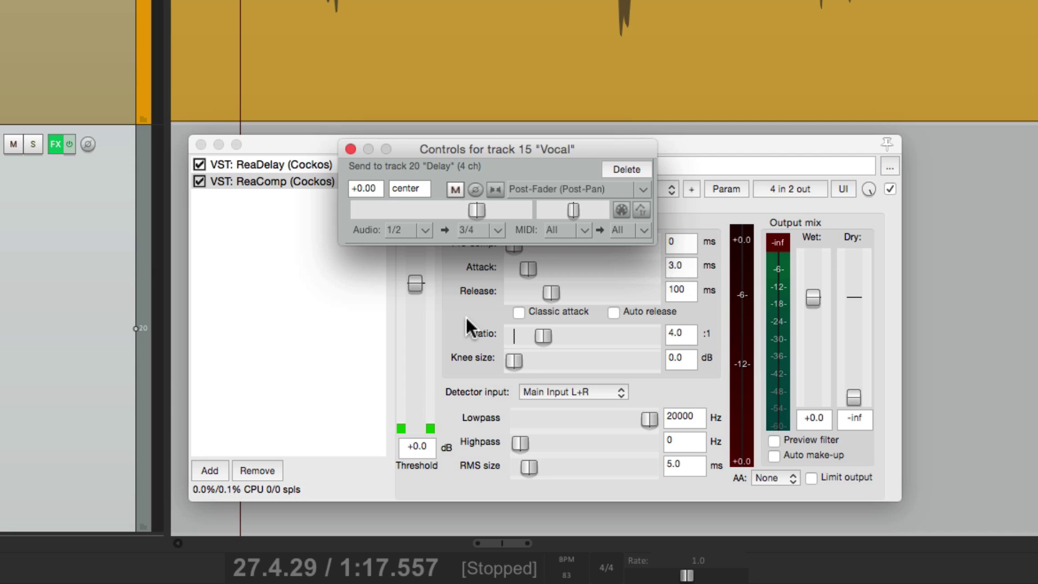
- Close the send settings and set ReaComp's detector input to Auxiliary Input L+R
left_click(351, 149)
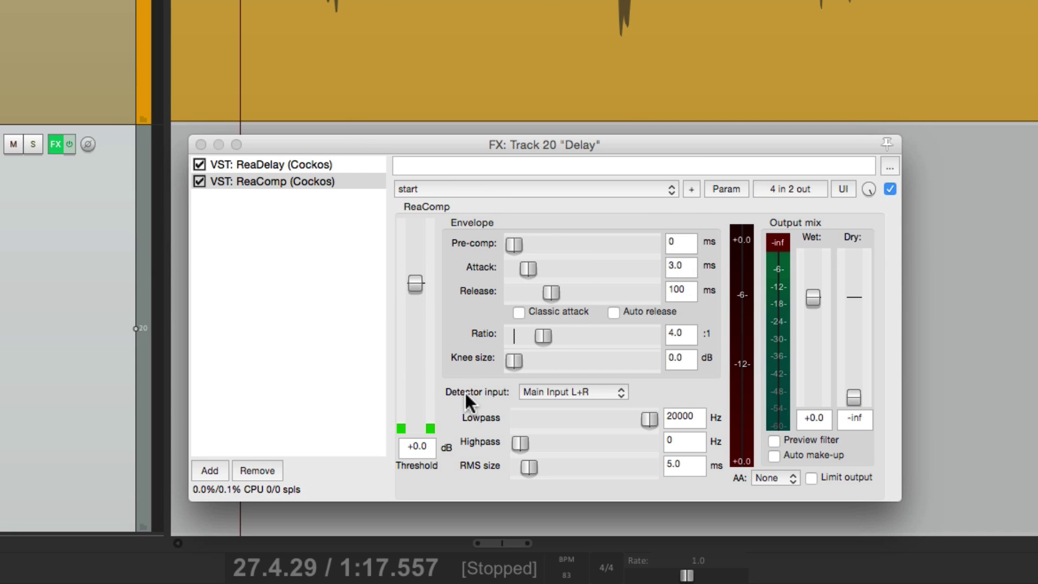
left_click(538, 393)
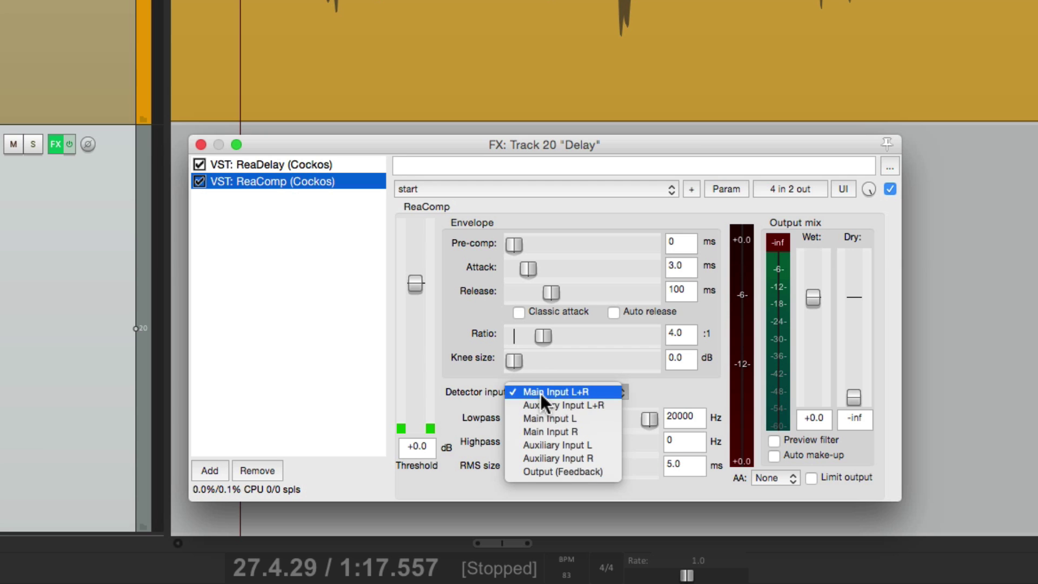
left_click(604, 406)
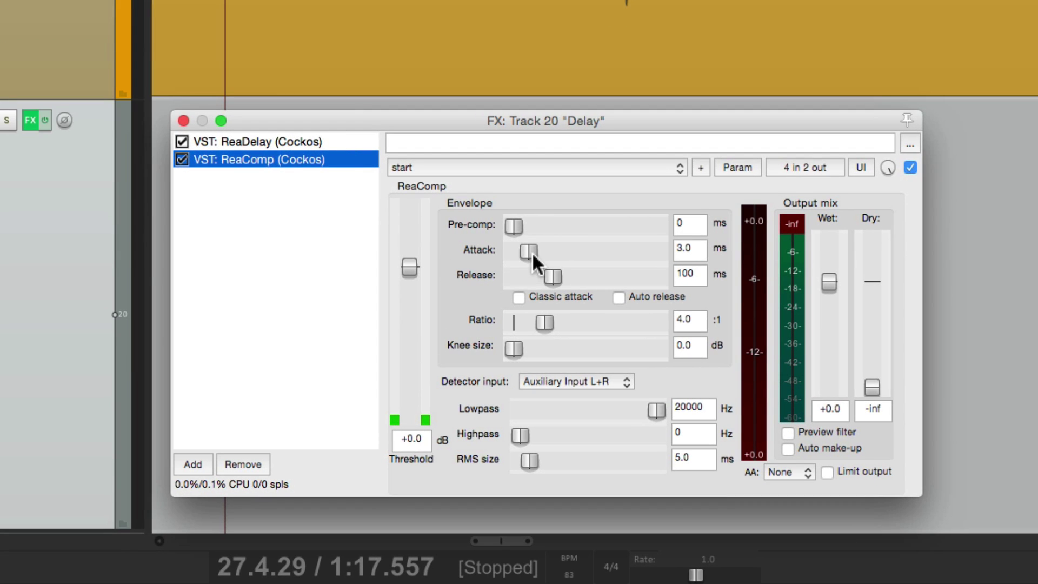
- Set ReaComp attack and release to 0 ms, ratio inf:1, threshold near -43 dB, then audition
left_click_drag(532, 253, 455, 268)
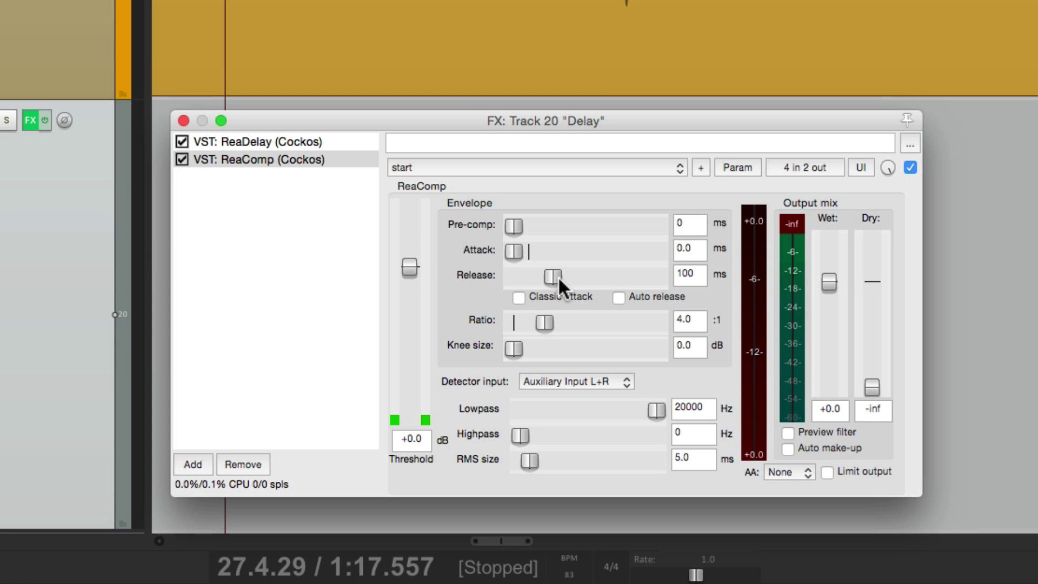
left_click_drag(558, 276, 448, 286)
left_click_drag(544, 320, 734, 338)
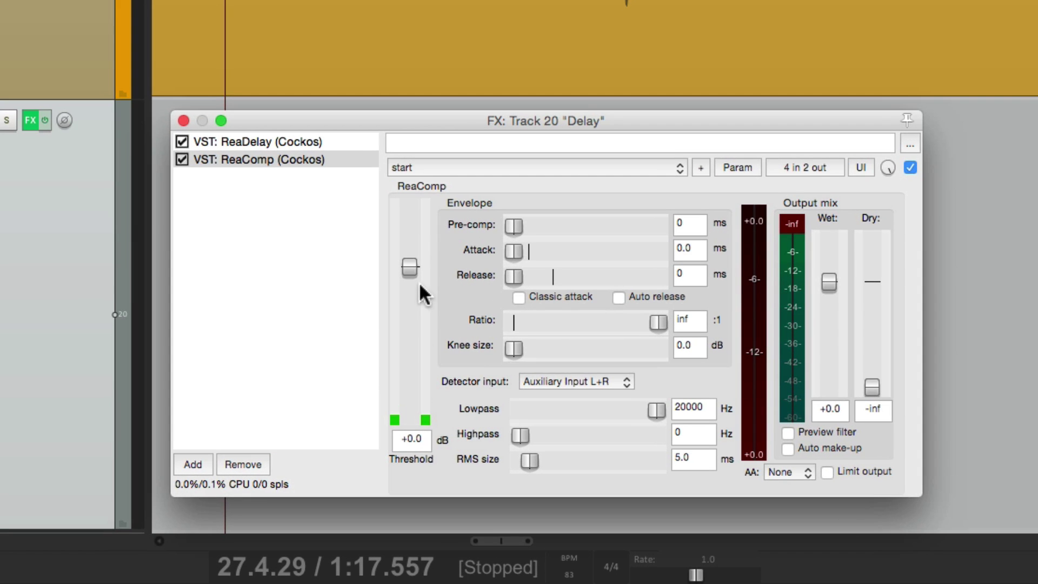
left_click_drag(411, 268, 409, 375)
key("space")
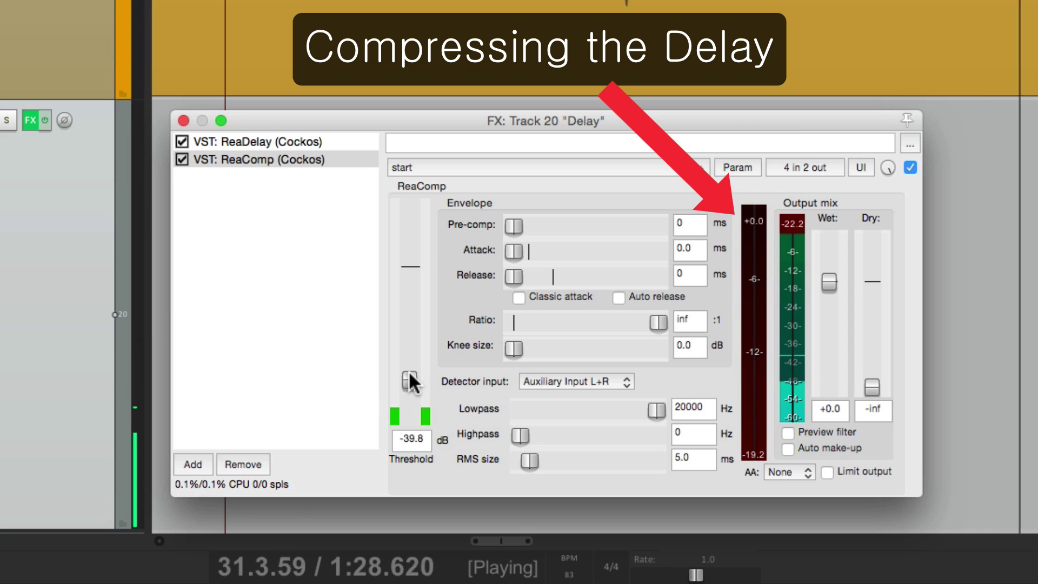
key("space")
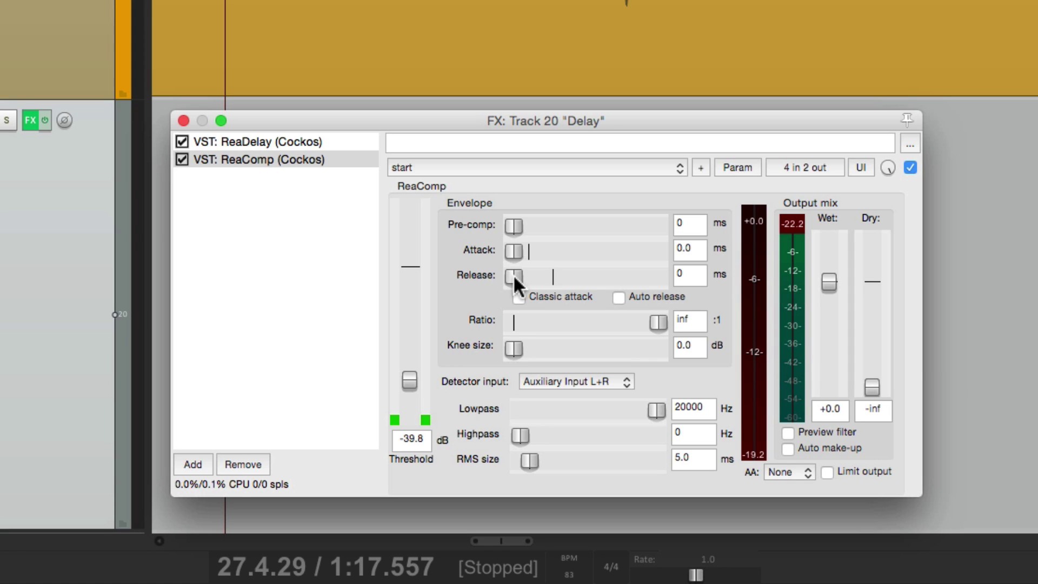
- Fine-tune threshold to -42.1 dB and return release to 0 ms while auditioning the ducked delay
key("space")
left_click_drag(513, 274, 553, 272)
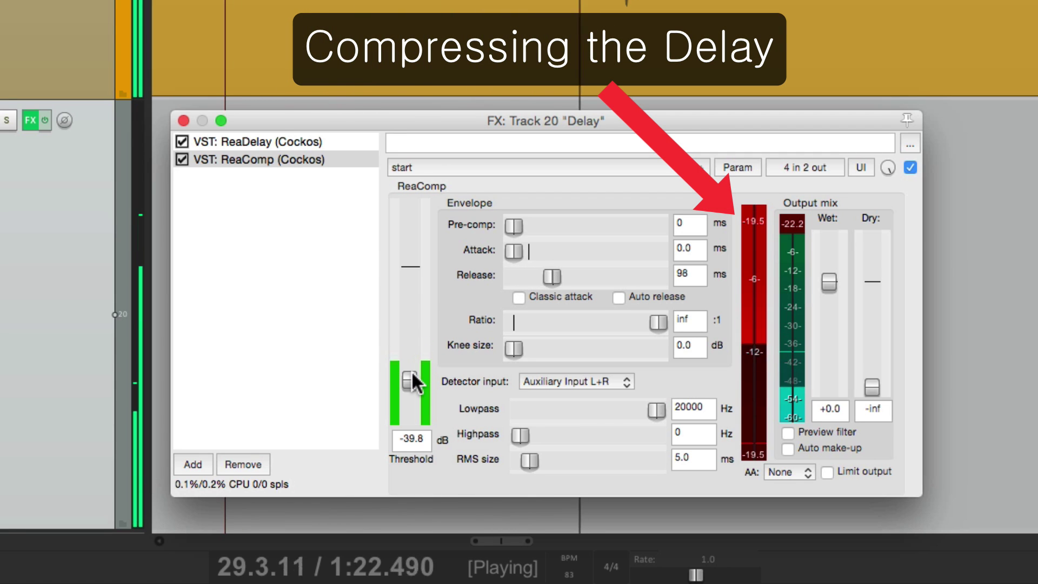
left_click_drag(413, 373, 413, 376)
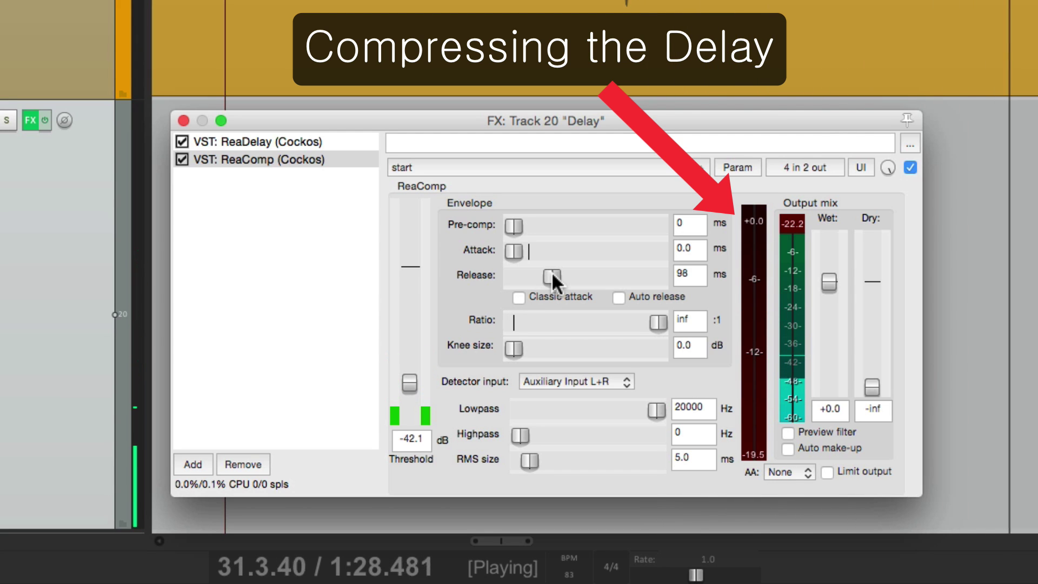
key("space")
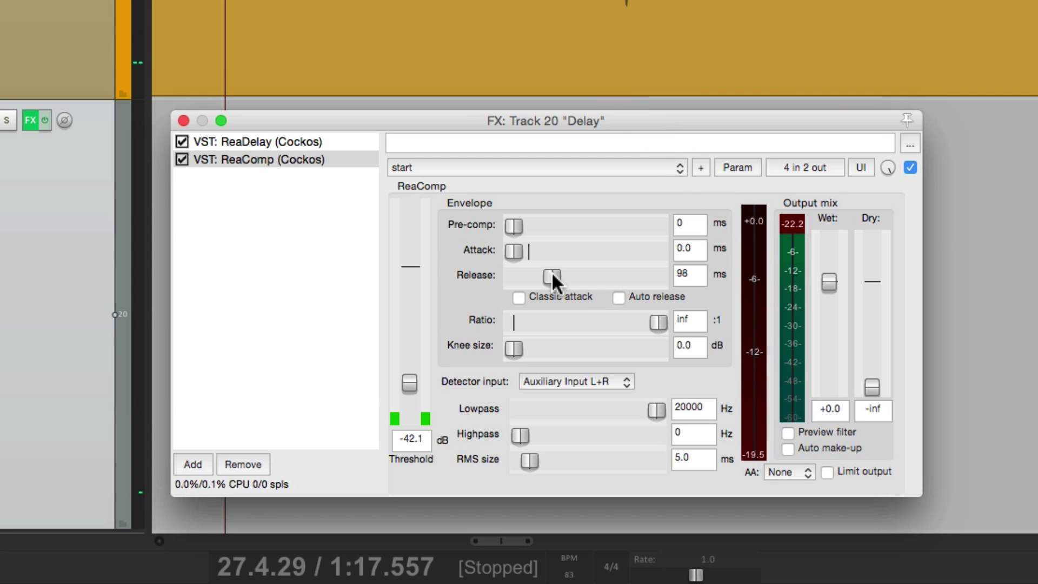
left_click_drag(552, 276, 488, 285)
key("space")
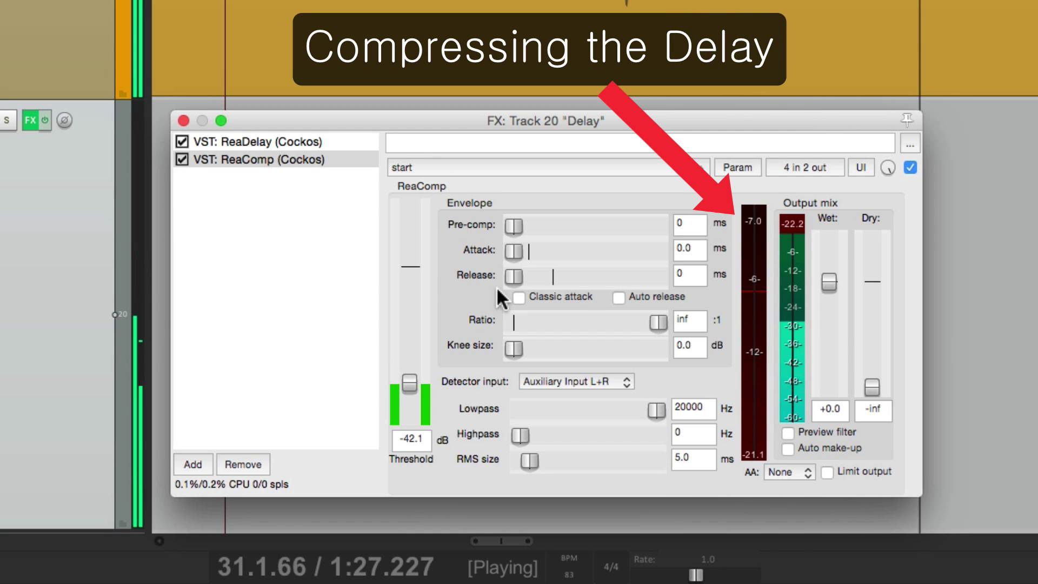
key("space")
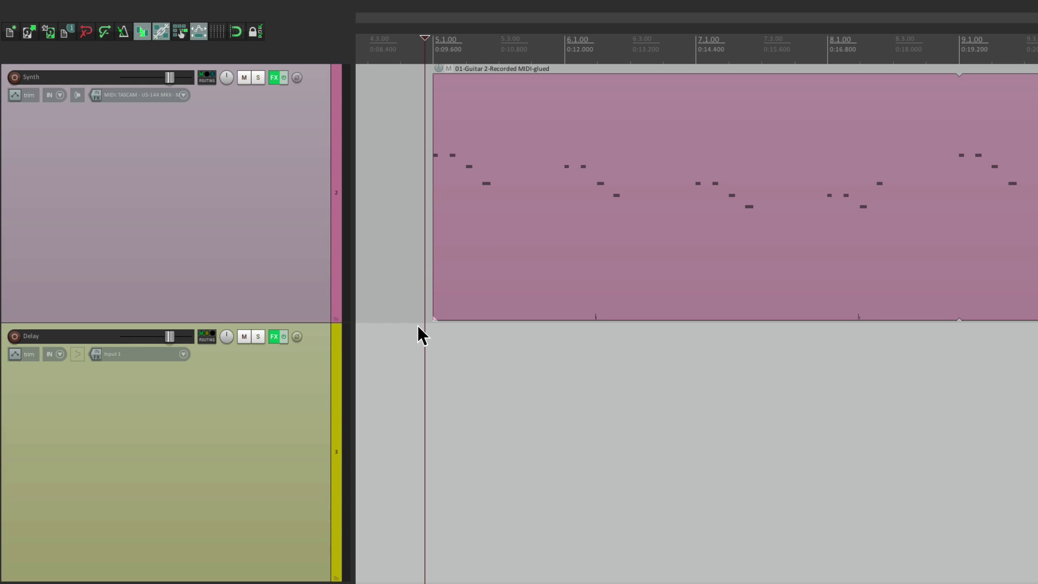
- Play the synth part and show the synth Delay track's ReaDelay settings
key("space")
left_click(274, 337)
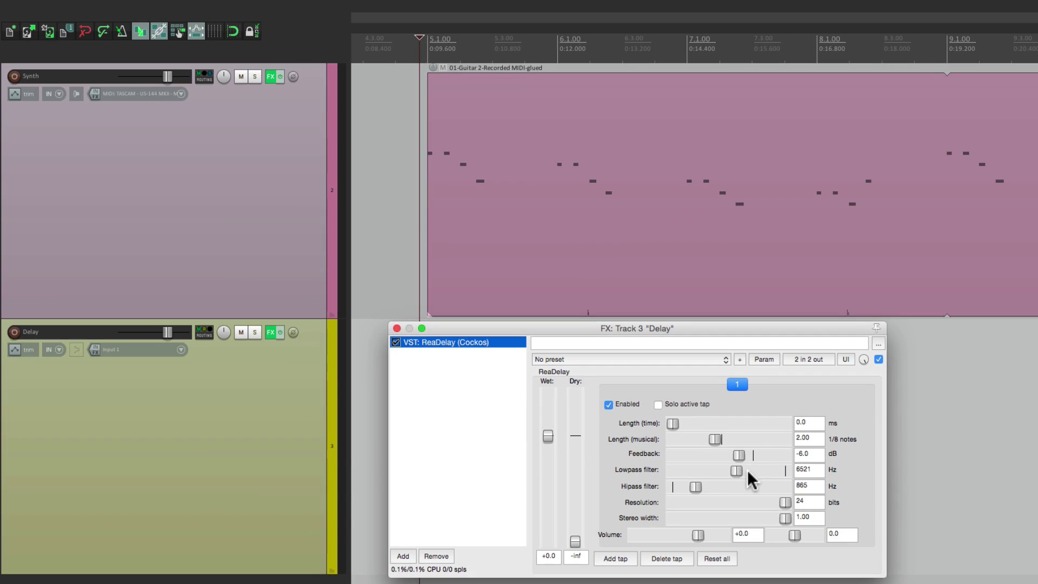
- Send the Synth track to the Delay track at -2.90 dB
mouse_move(208, 84)
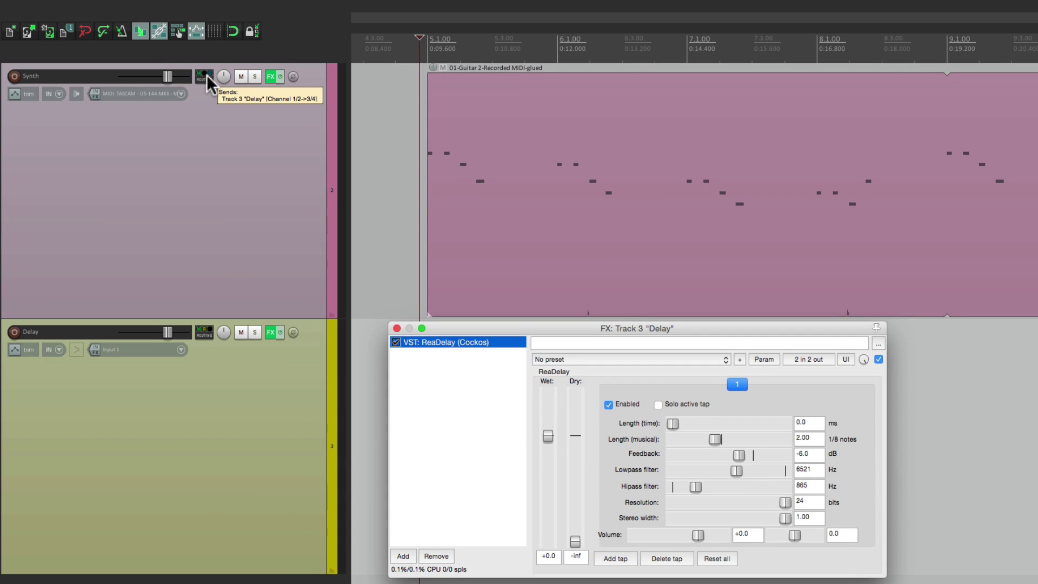
left_click_drag(209, 84, 302, 421)
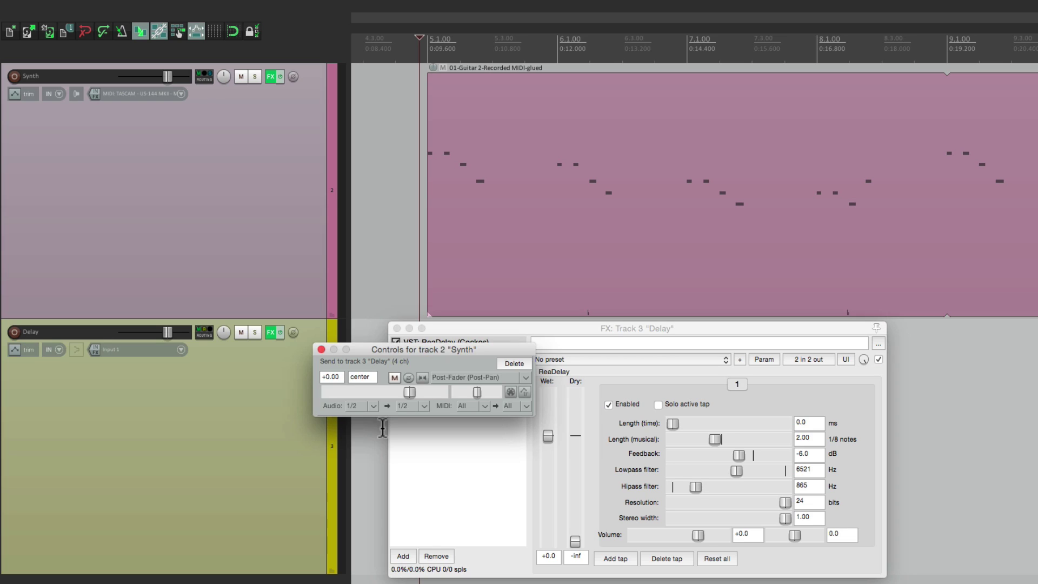
left_click_drag(413, 350, 554, 186)
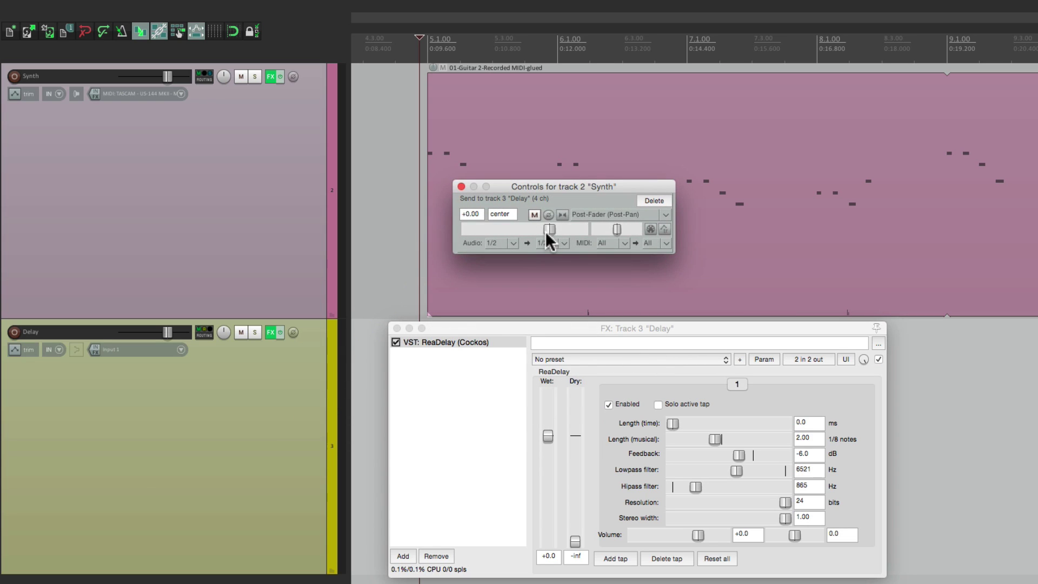
left_click_drag(546, 232, 539, 232)
- Close the send settings and play the project twice to hear the synth echoes
key("space")
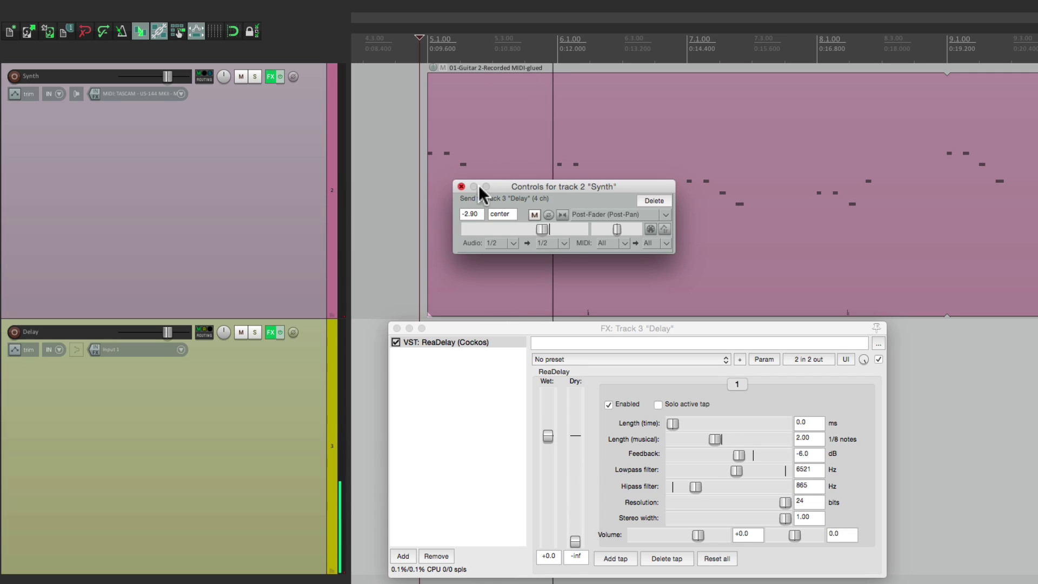
left_click(460, 186)
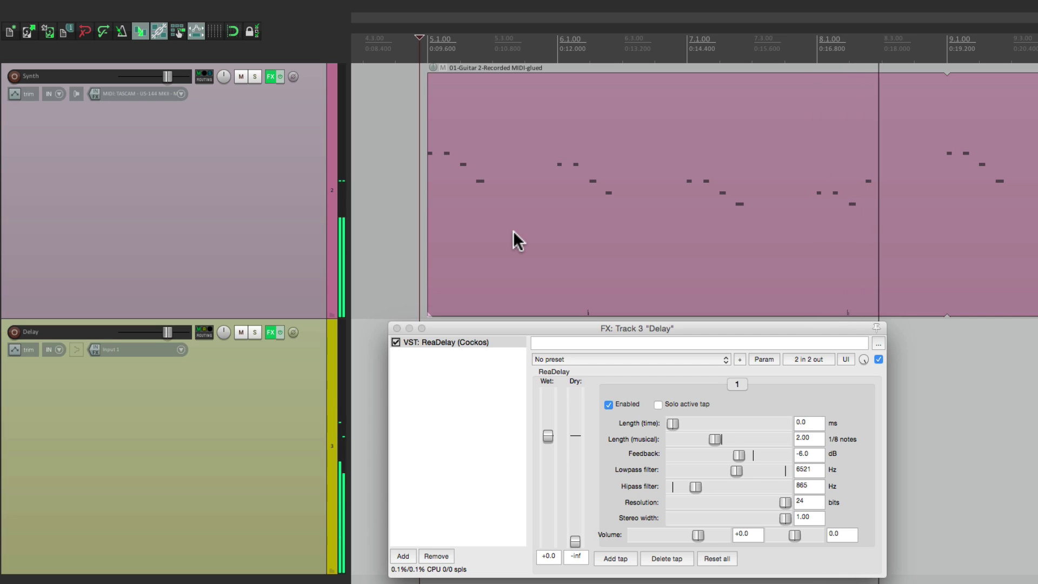
key("space")
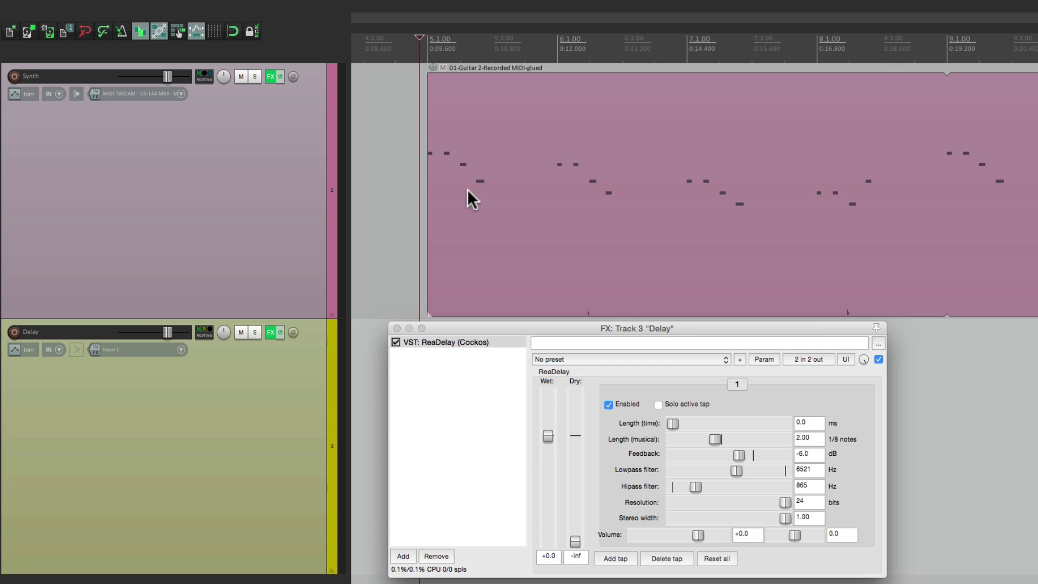
key("space")
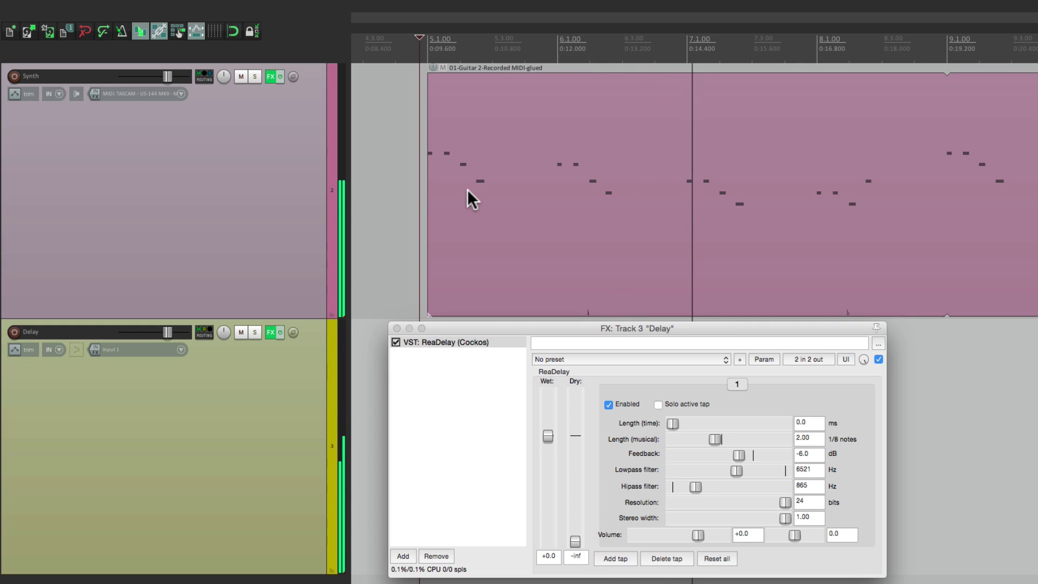
key("space")
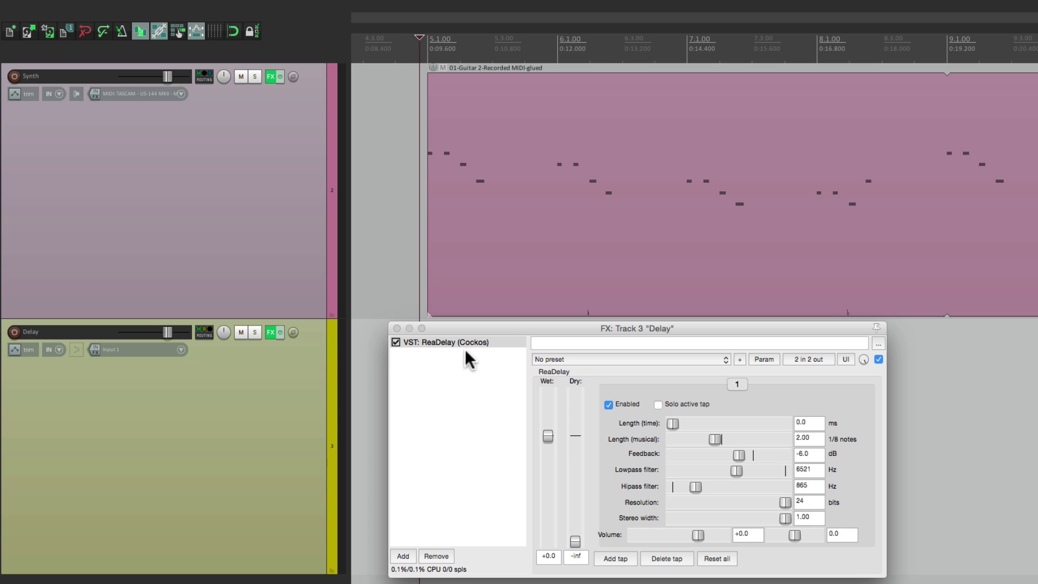
- Insert ReaComp after ReaDelay with 0 ms attack and release and an inf:1 ratio
double_click(466, 363)
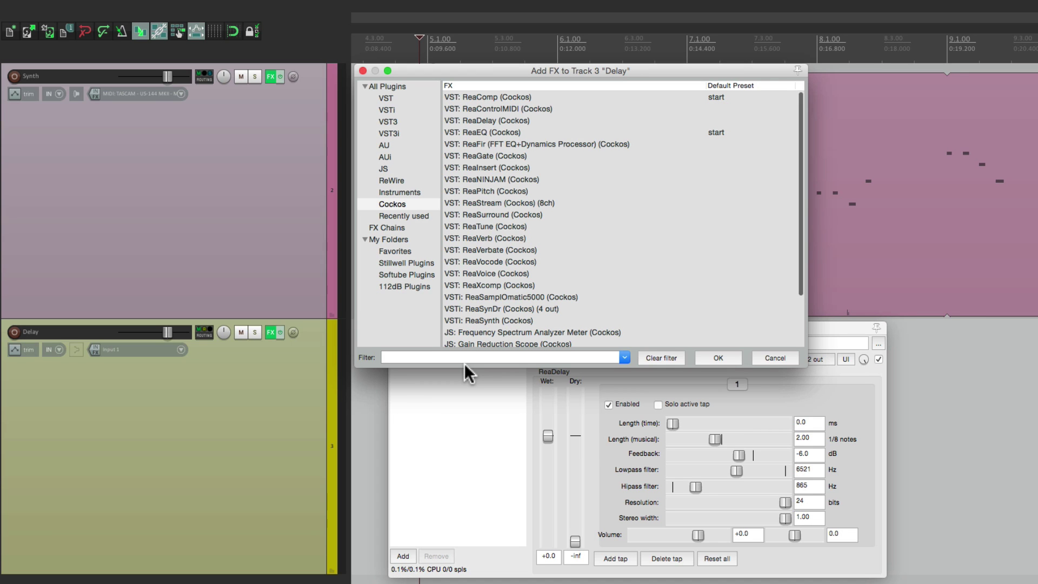
double_click(488, 99)
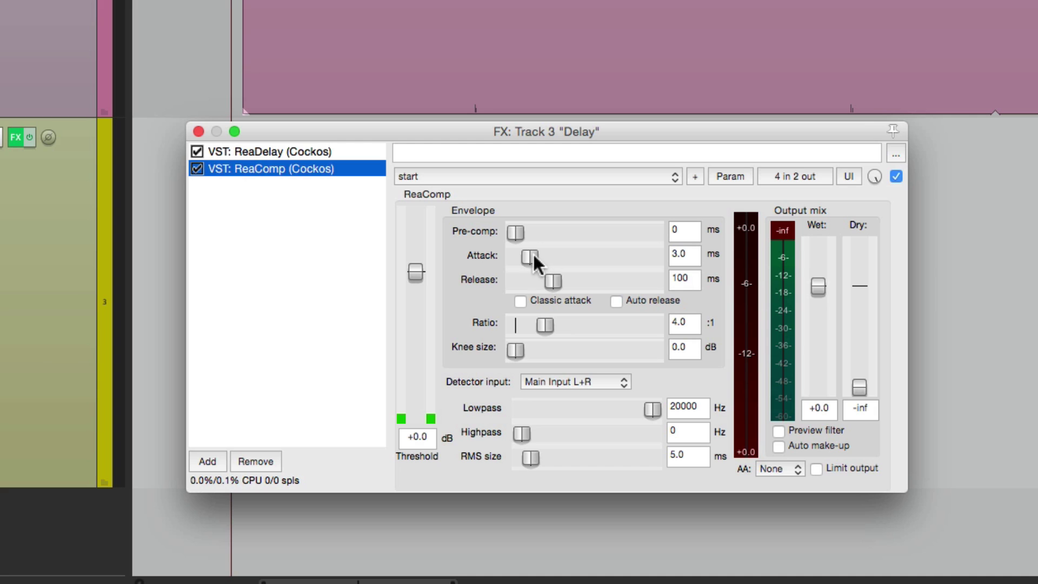
left_click_drag(534, 255, 469, 287)
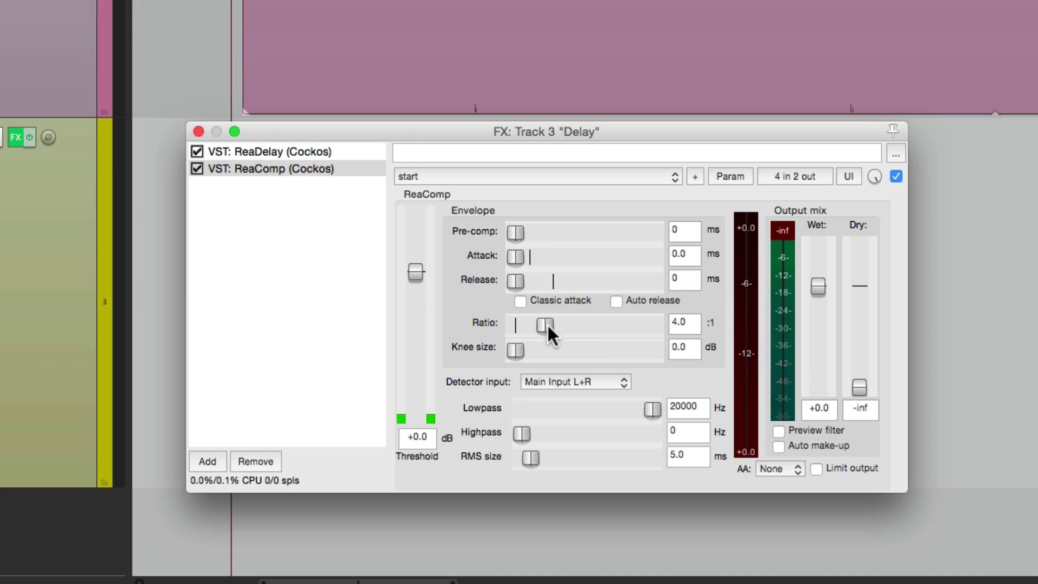
left_click_drag(547, 323, 688, 323)
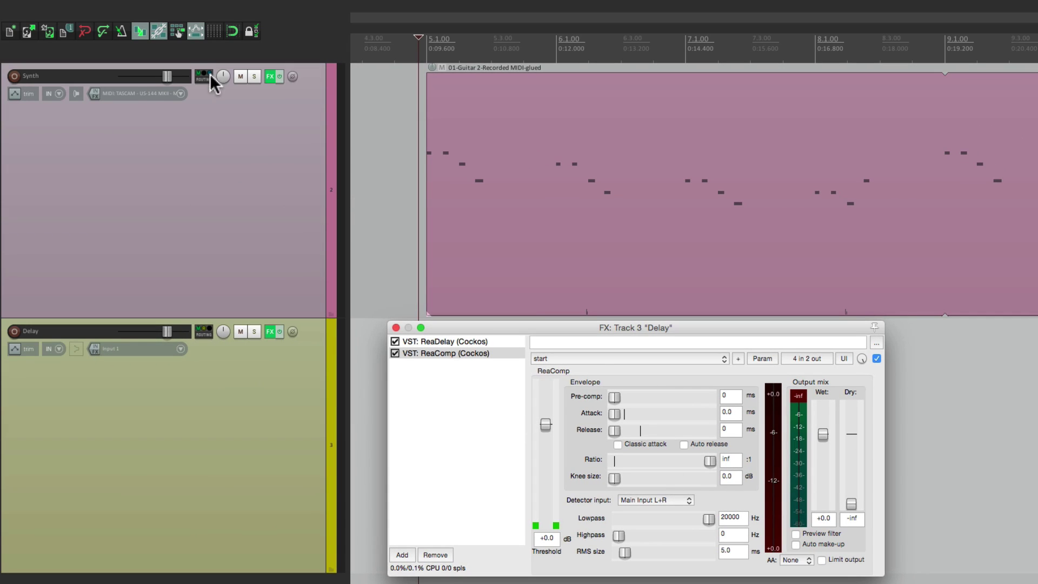
- Send the Synth into channels 3/4 and set ReaComp's detector to Auxiliary Input L+R
mouse_move(206, 77)
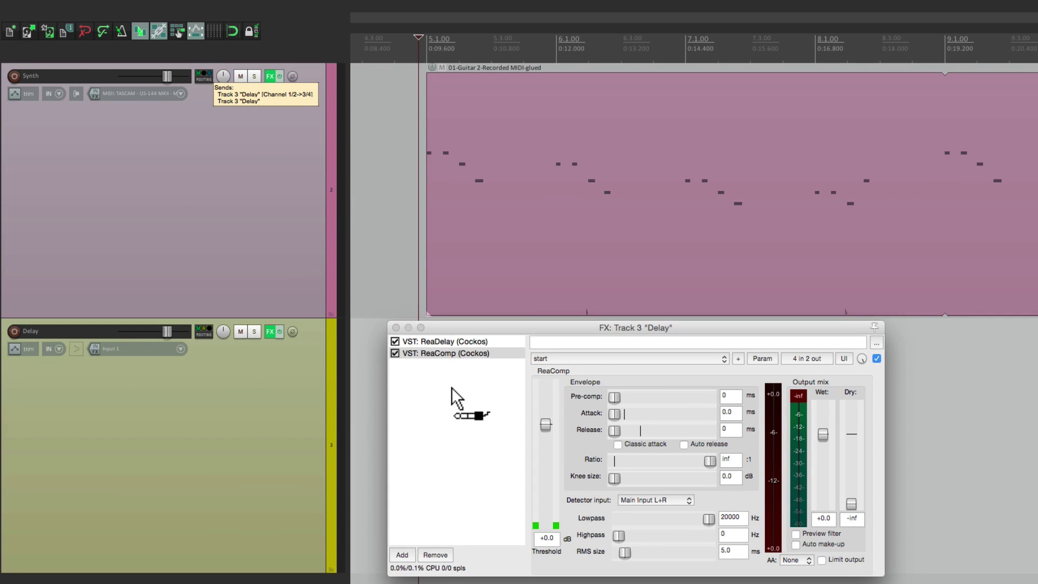
left_click_drag(452, 387, 452, 387)
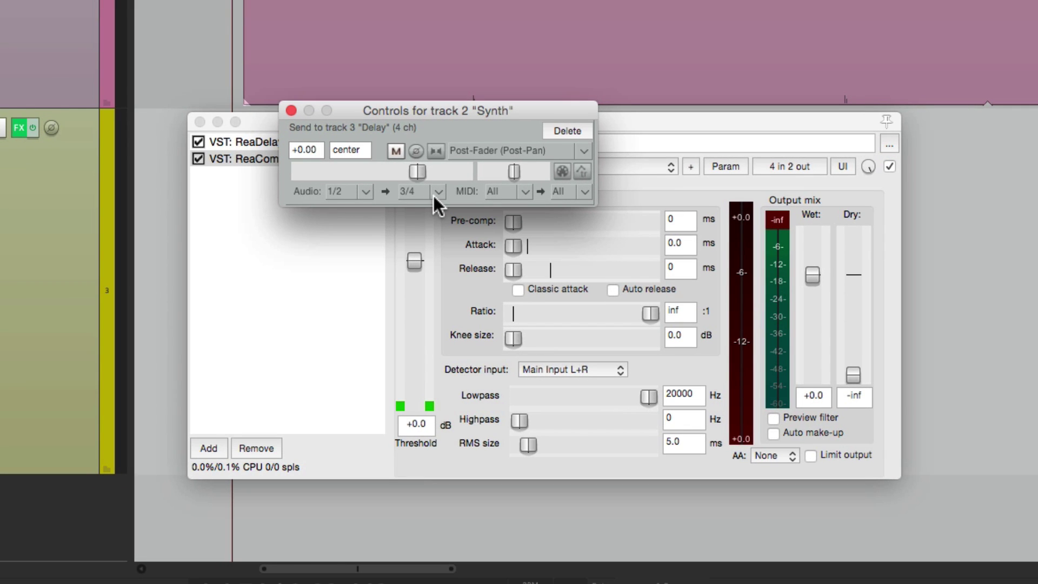
left_click(290, 111)
left_click(550, 370)
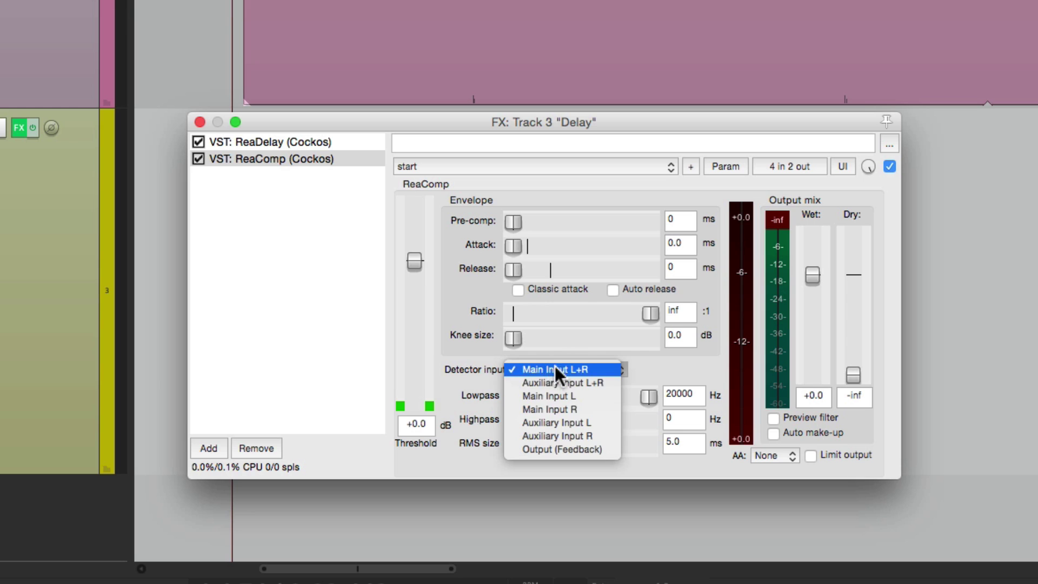
left_click(573, 381)
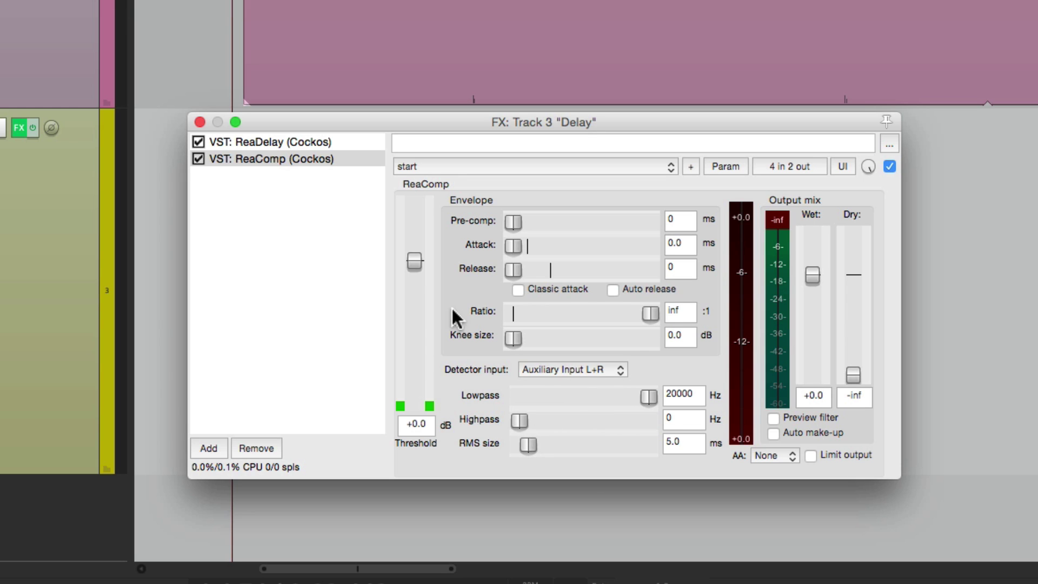
- Drop ReaComp's threshold to -45.0 dB and play back to hear the synth delay duck
left_click_drag(411, 263, 416, 374)
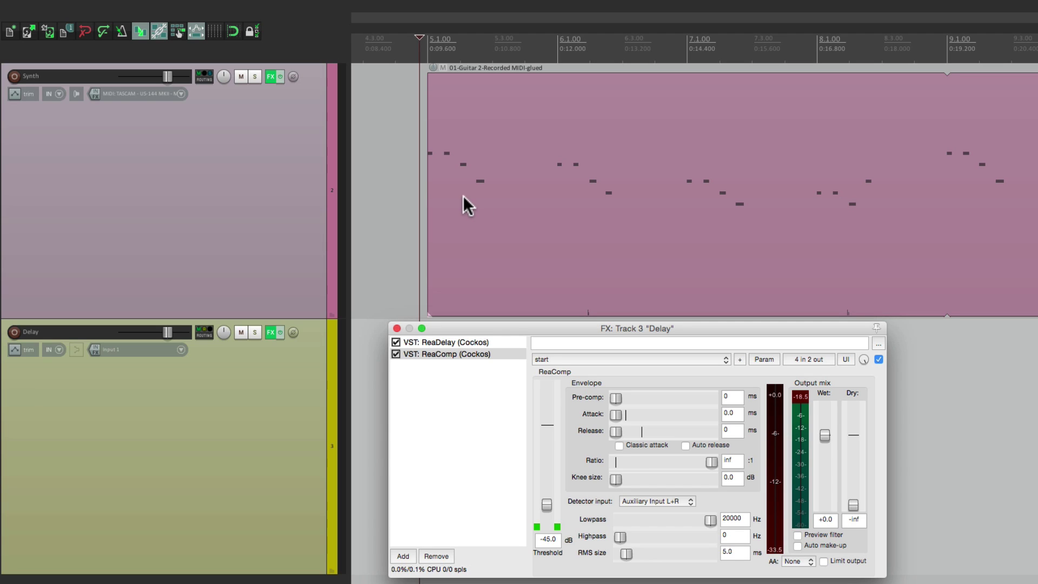
key("space")
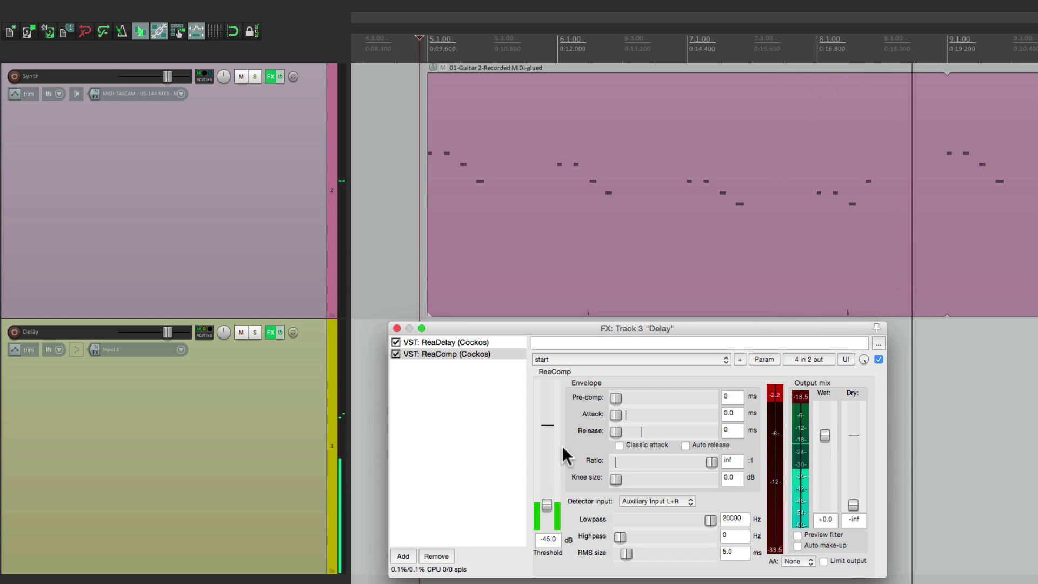
key("space")
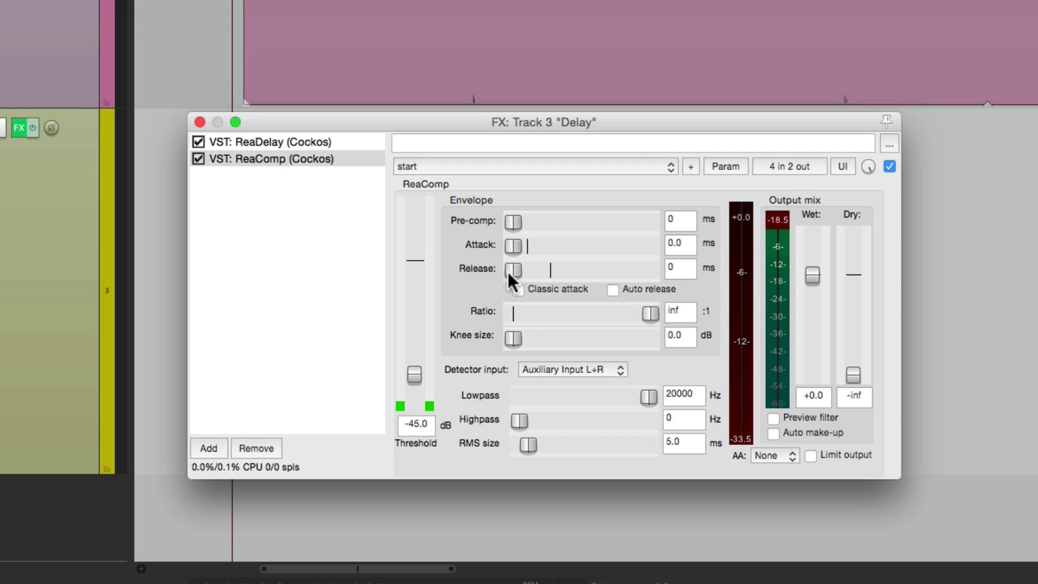
left_click_drag(508, 270, 556, 269)
key("space")
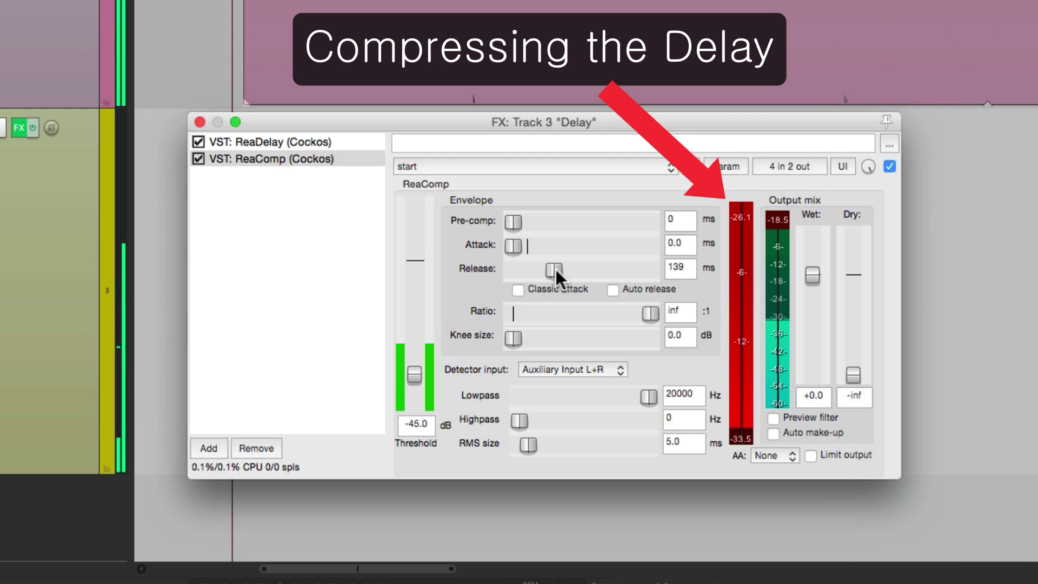
left_click_drag(556, 269, 566, 270)
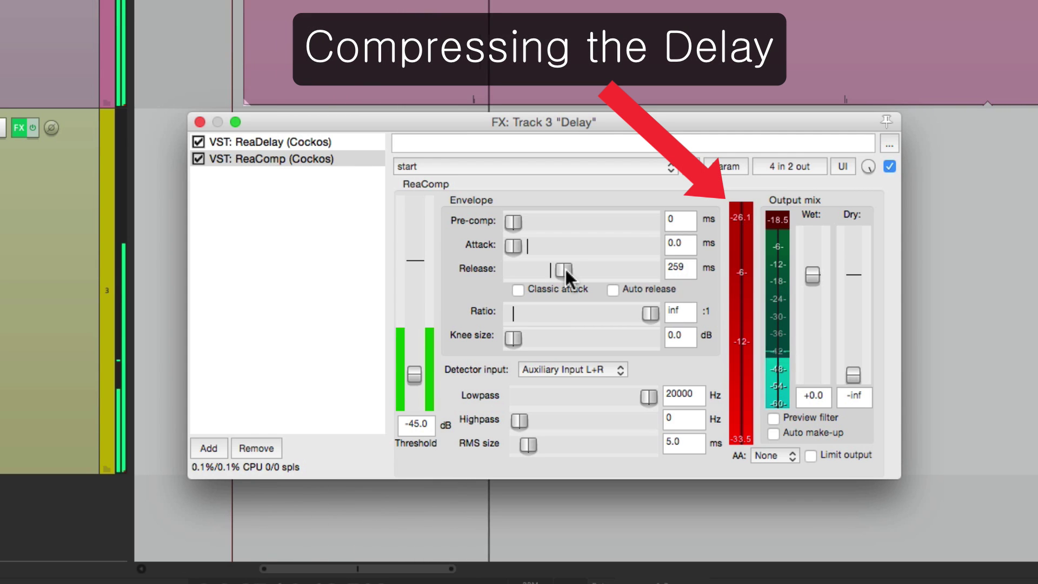
left_click_drag(566, 269, 570, 270)
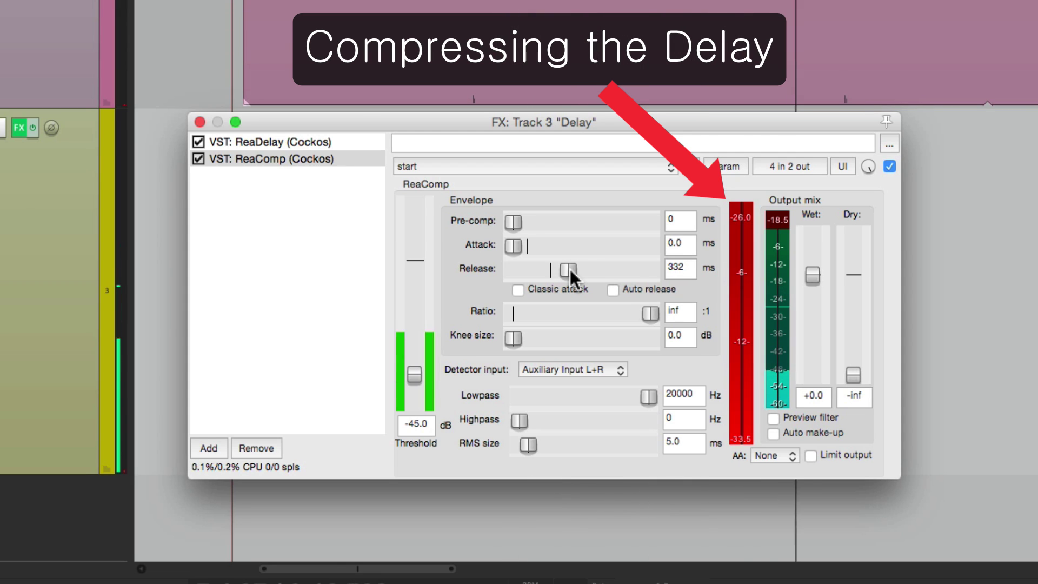
left_click_drag(570, 269, 566, 270)
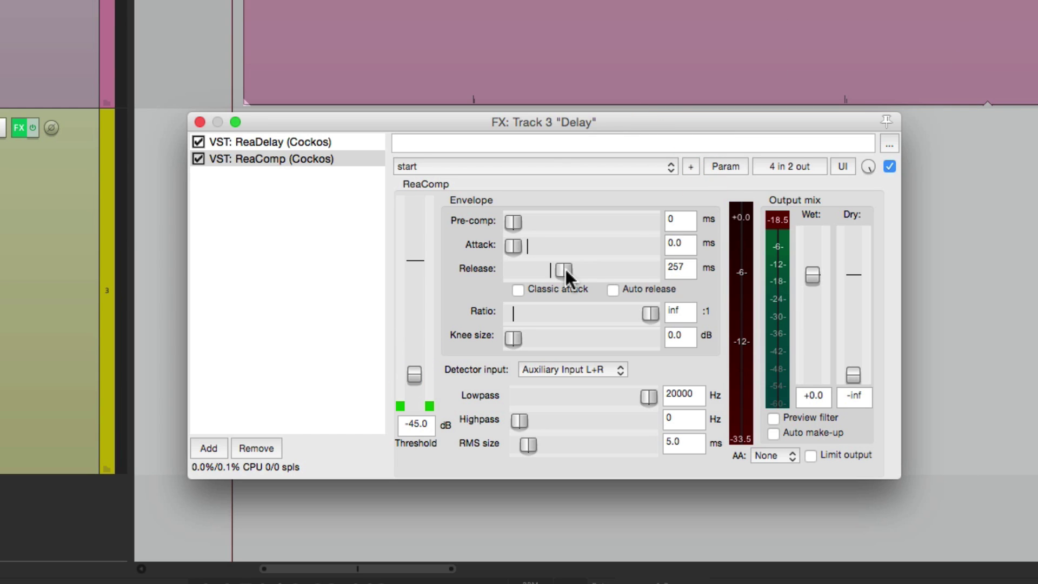
left_click_drag(565, 270, 414, 290)
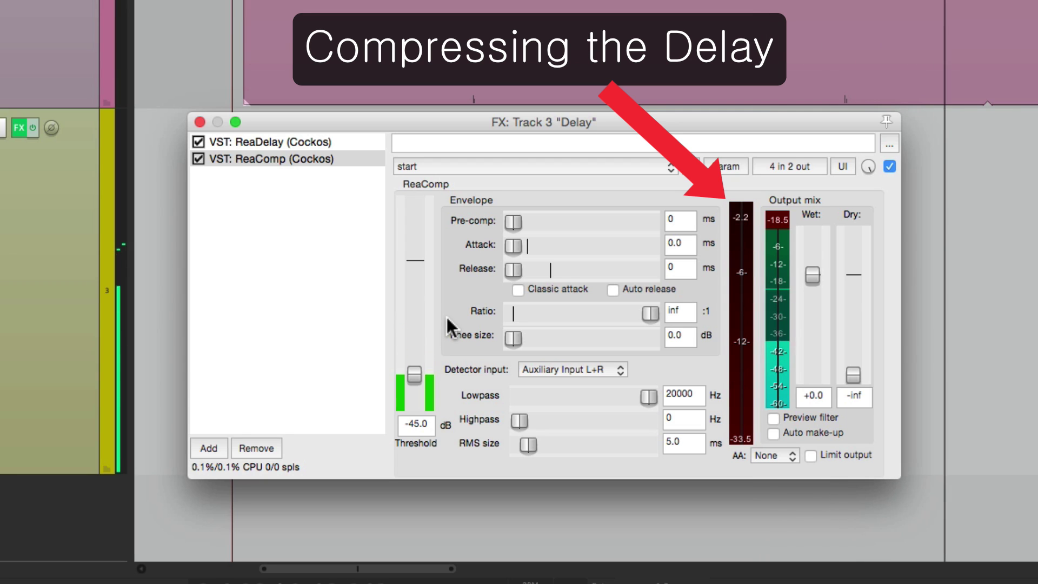
key("space")
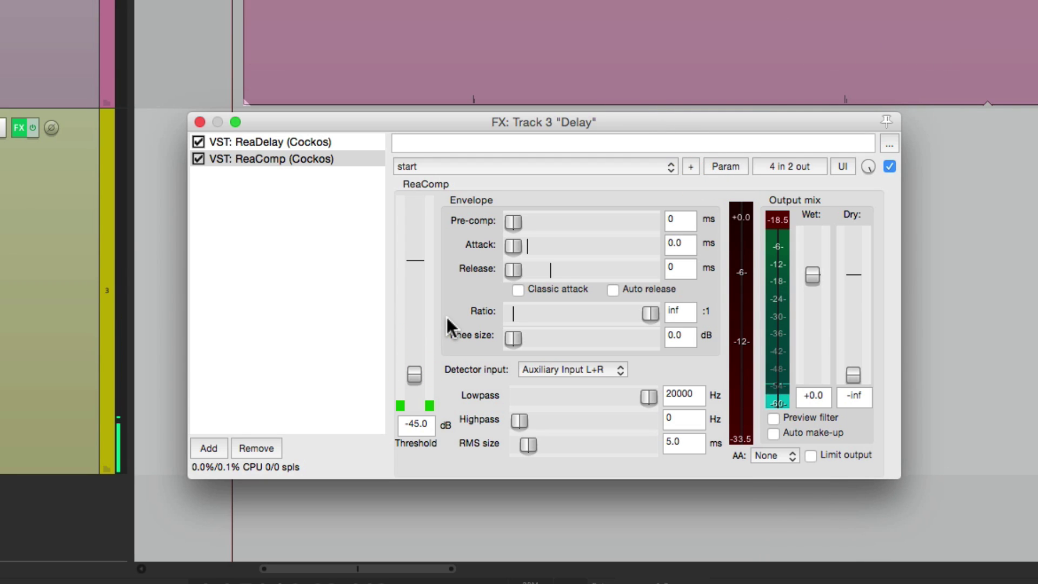